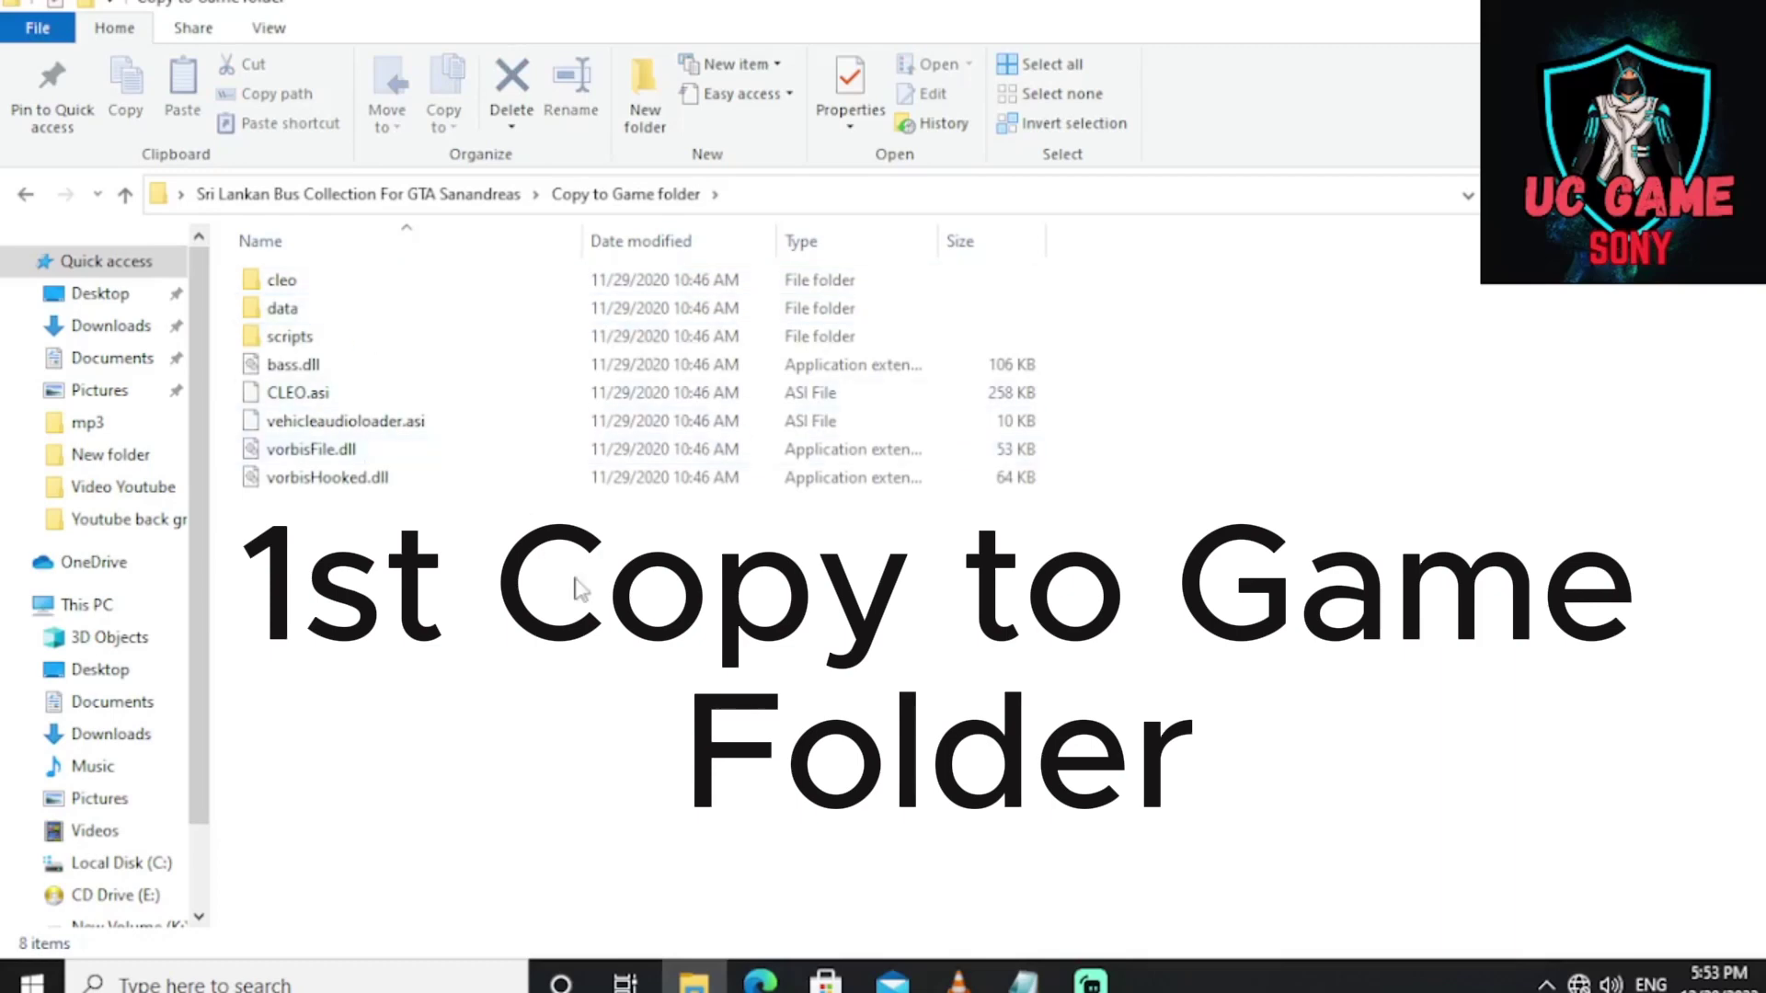
Copy all files and folders inside the Copy to Game folder of the Sri Lankan bus collection.
left_click_drag(617, 598, 302, 269)
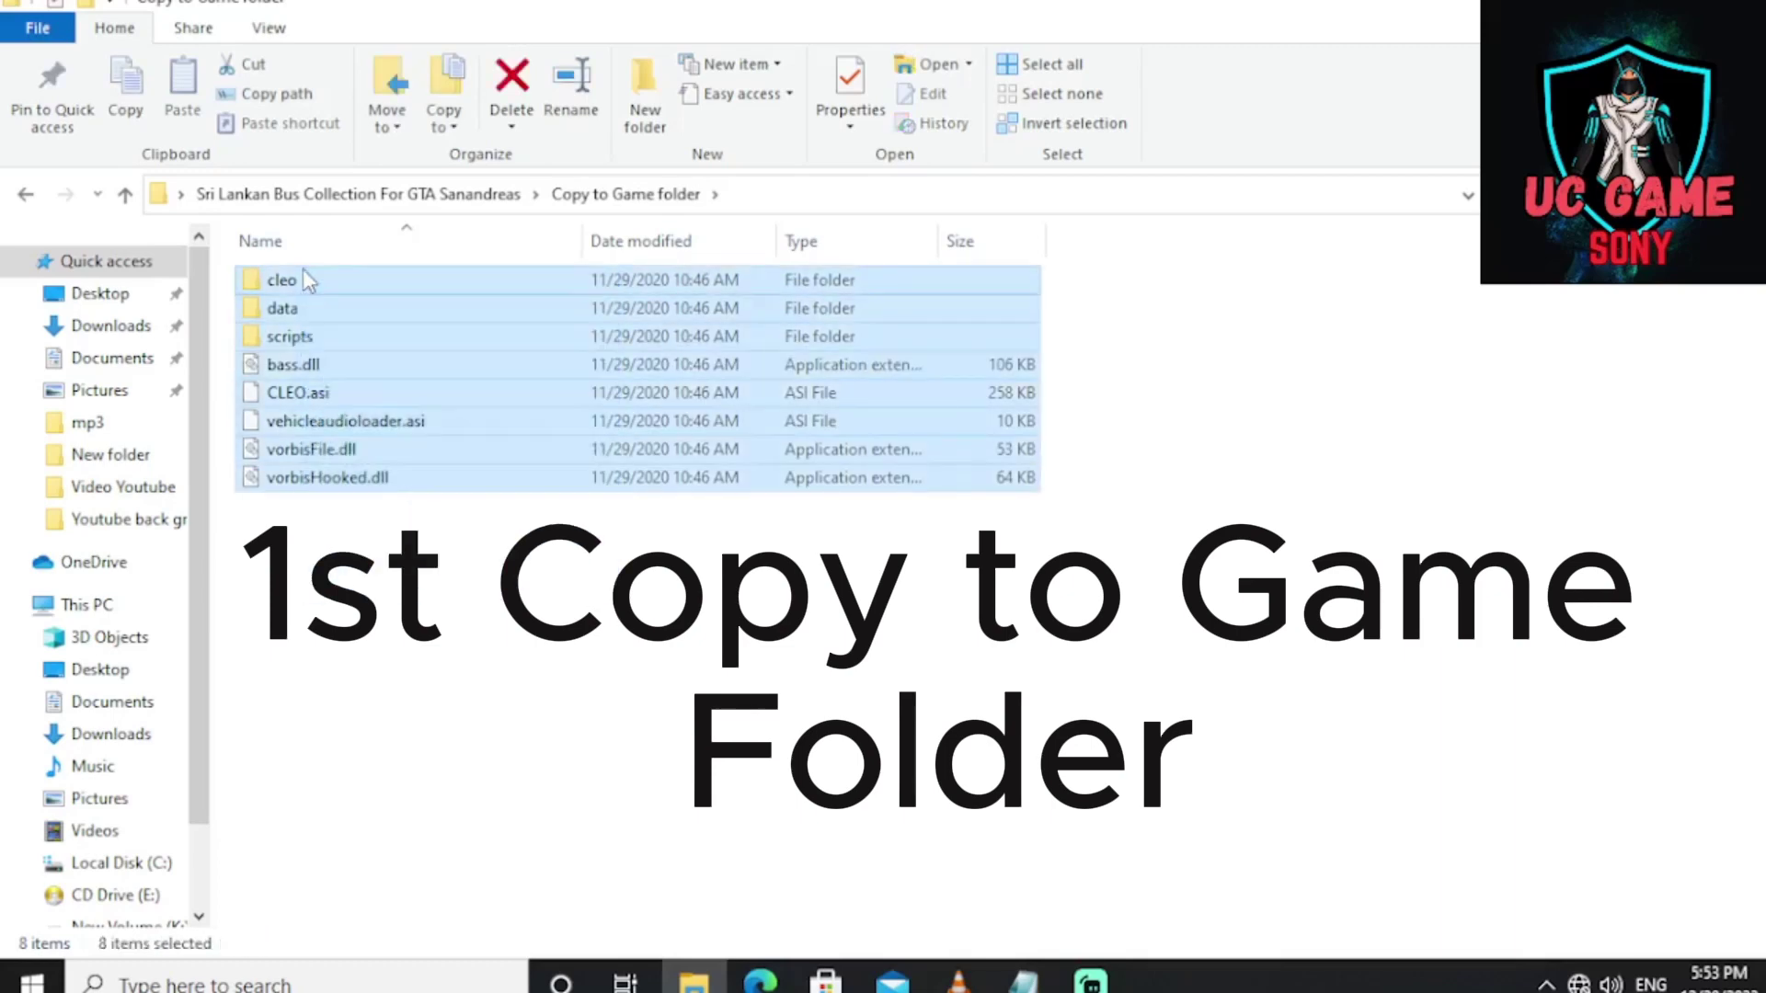
right_click(364, 308)
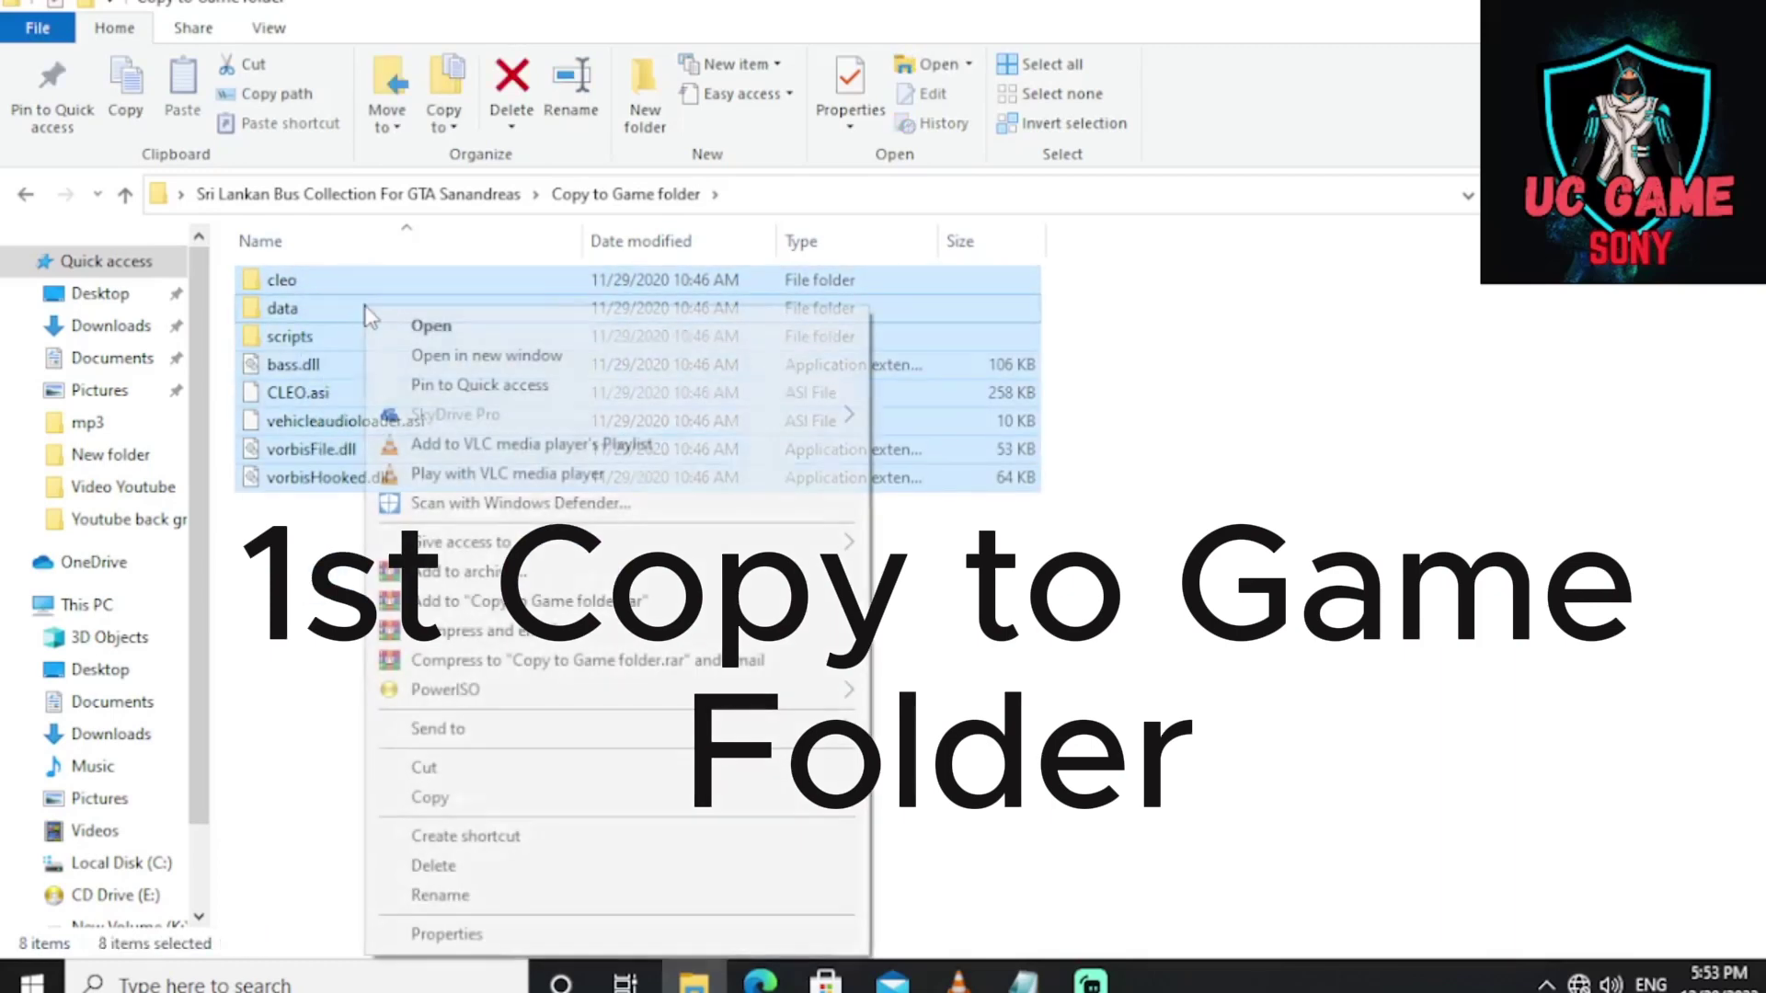
left_click(432, 797)
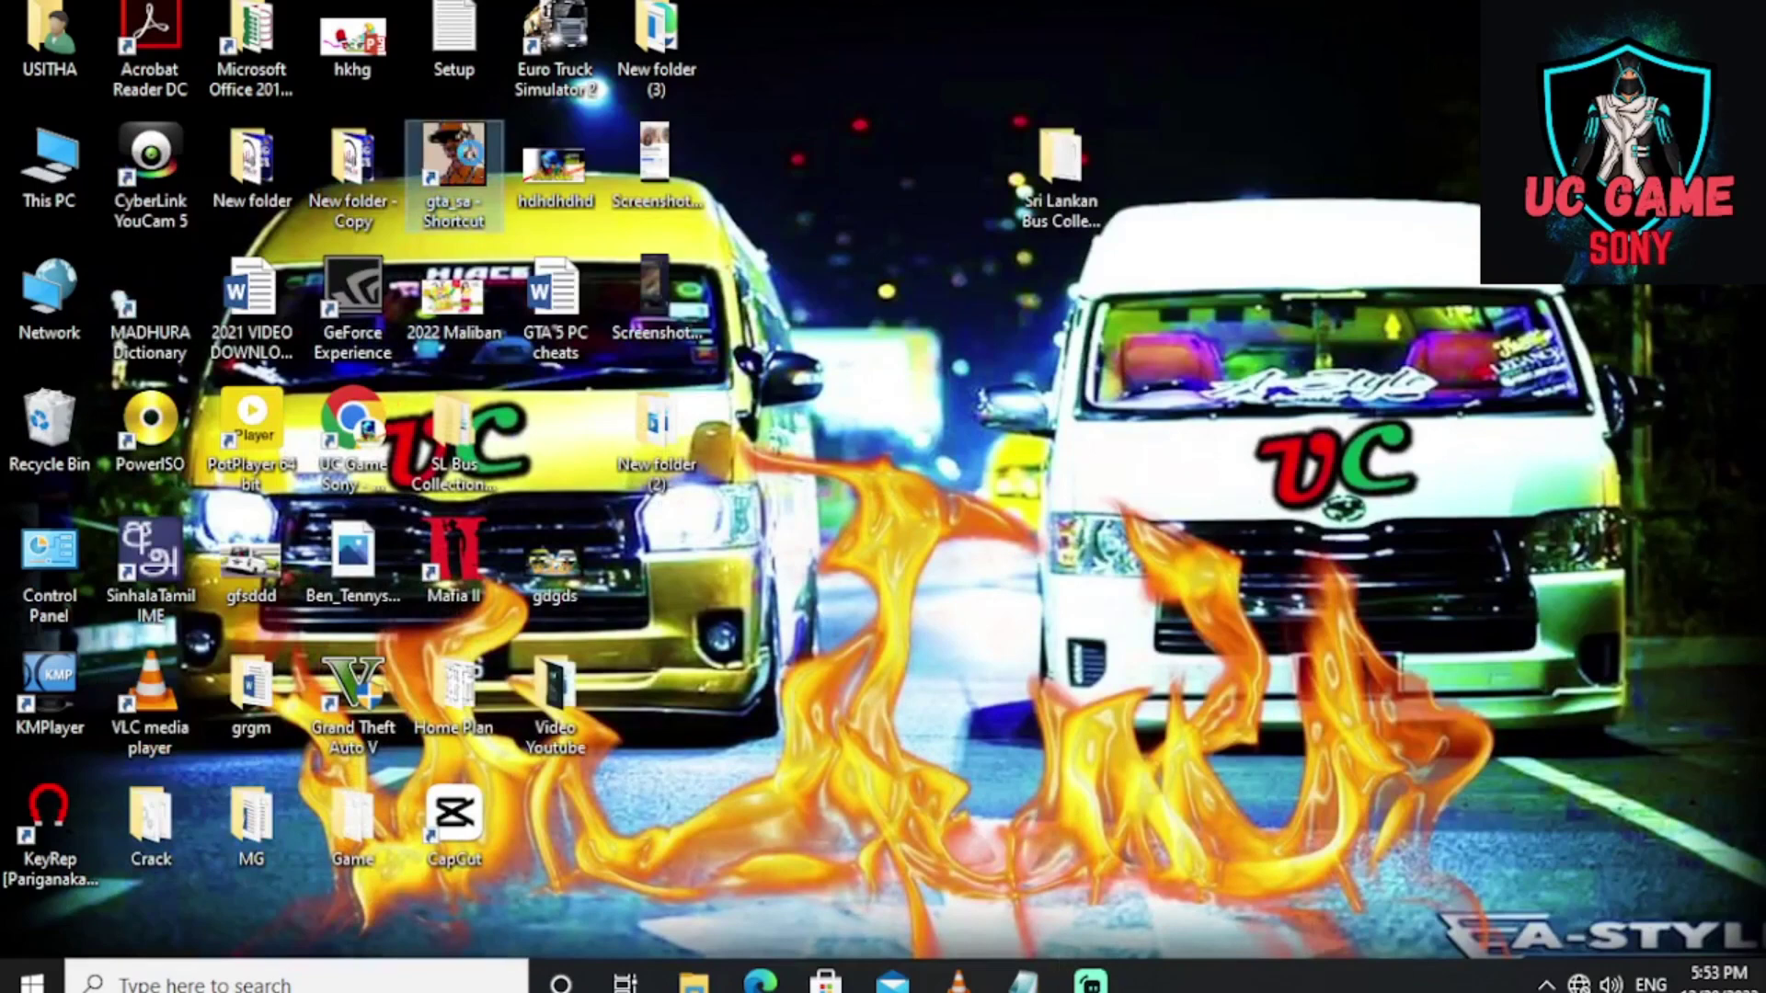
Open the gta_sa shortcut's file location and try to paste the copied mod files into the GTA San folder.
right_click(476, 163)
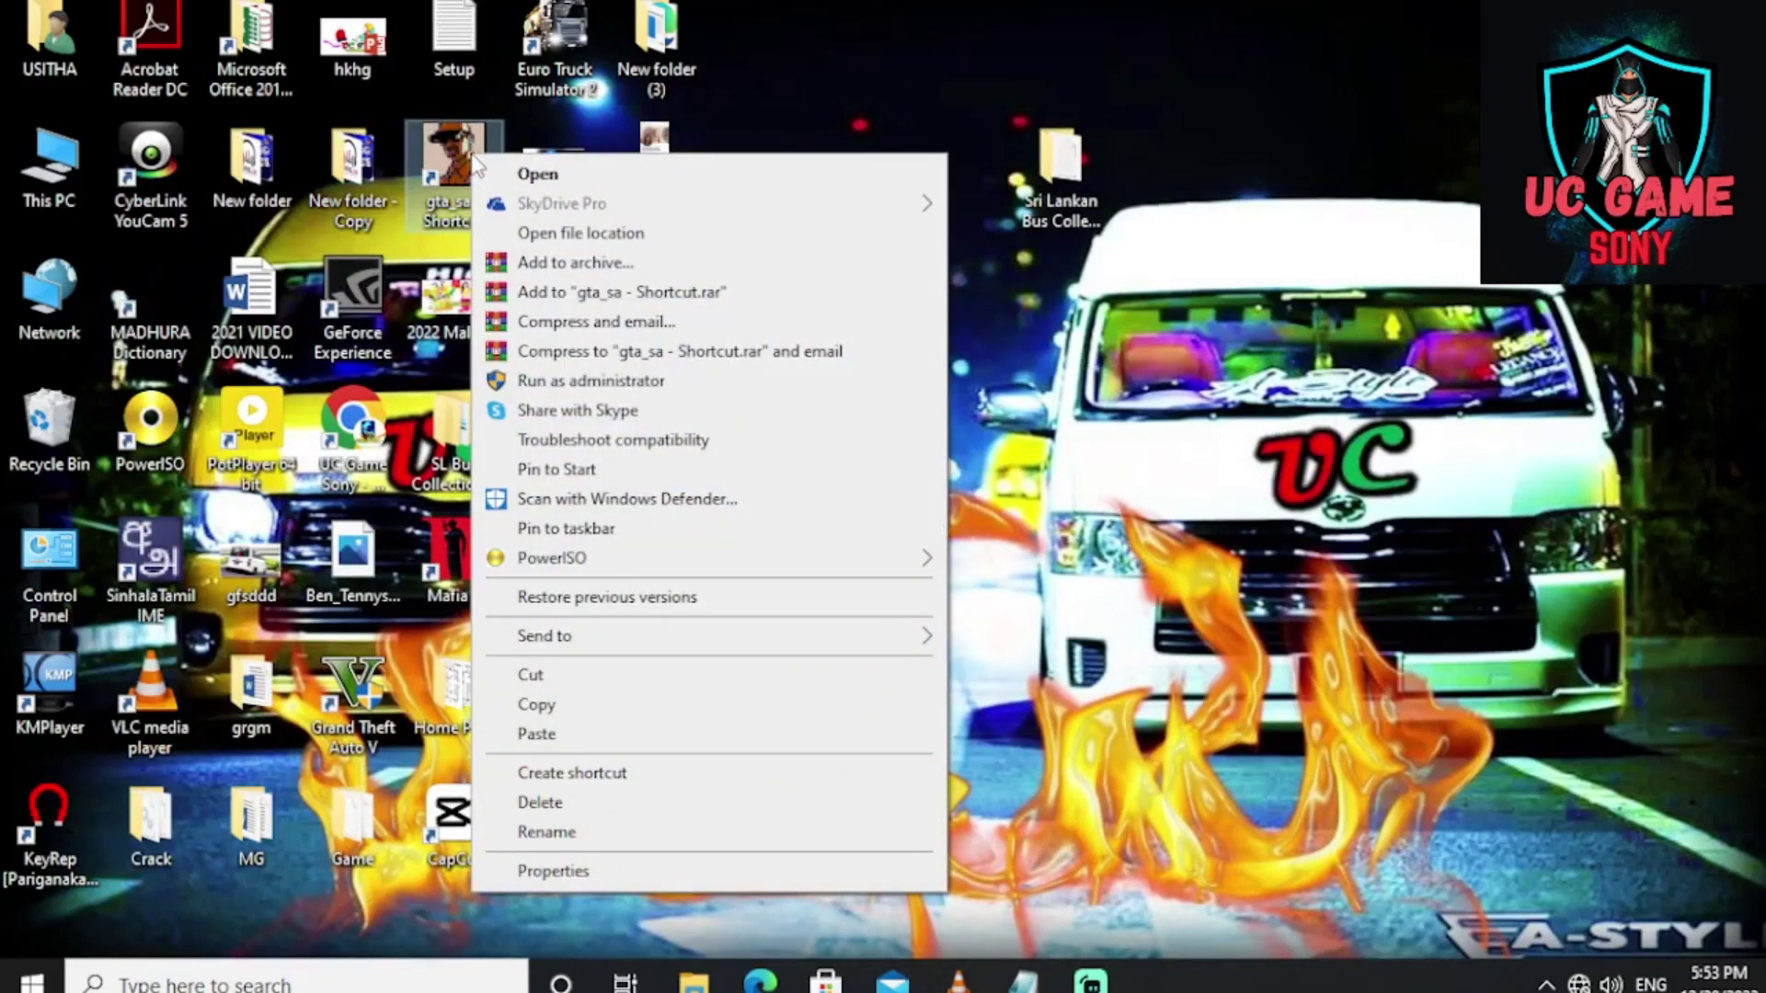
left_click(553, 234)
key("ctrl+v")
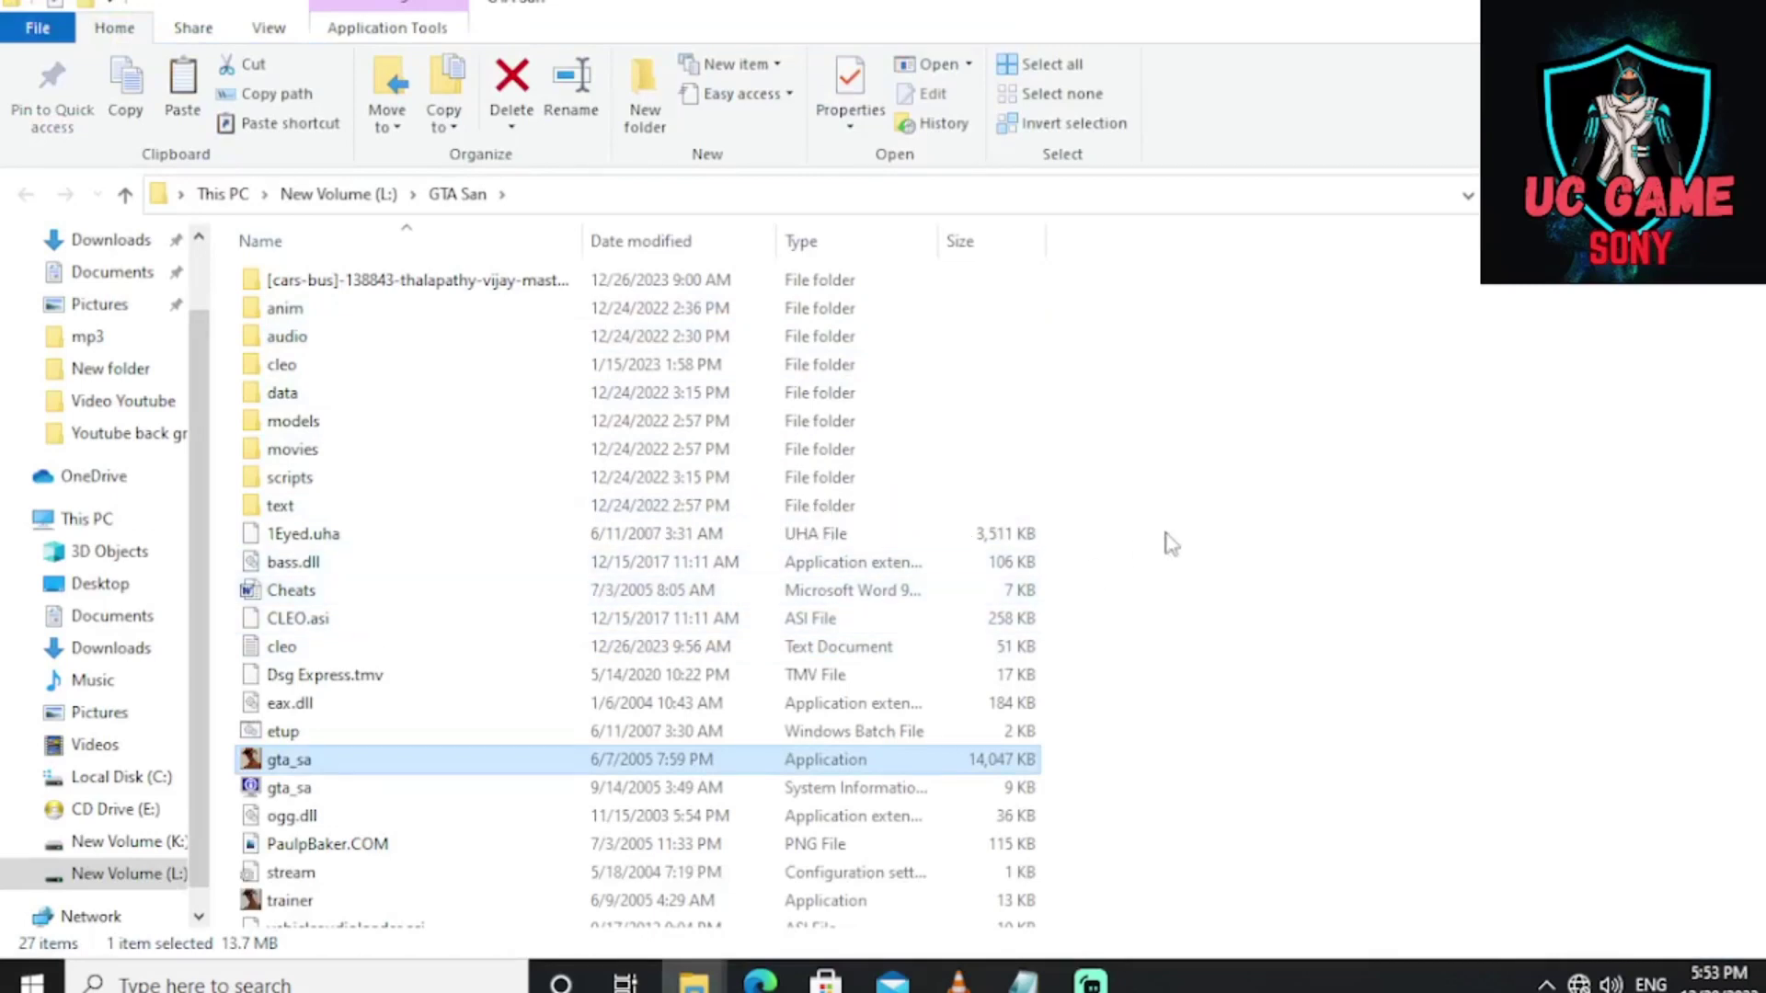
right_click(1340, 398)
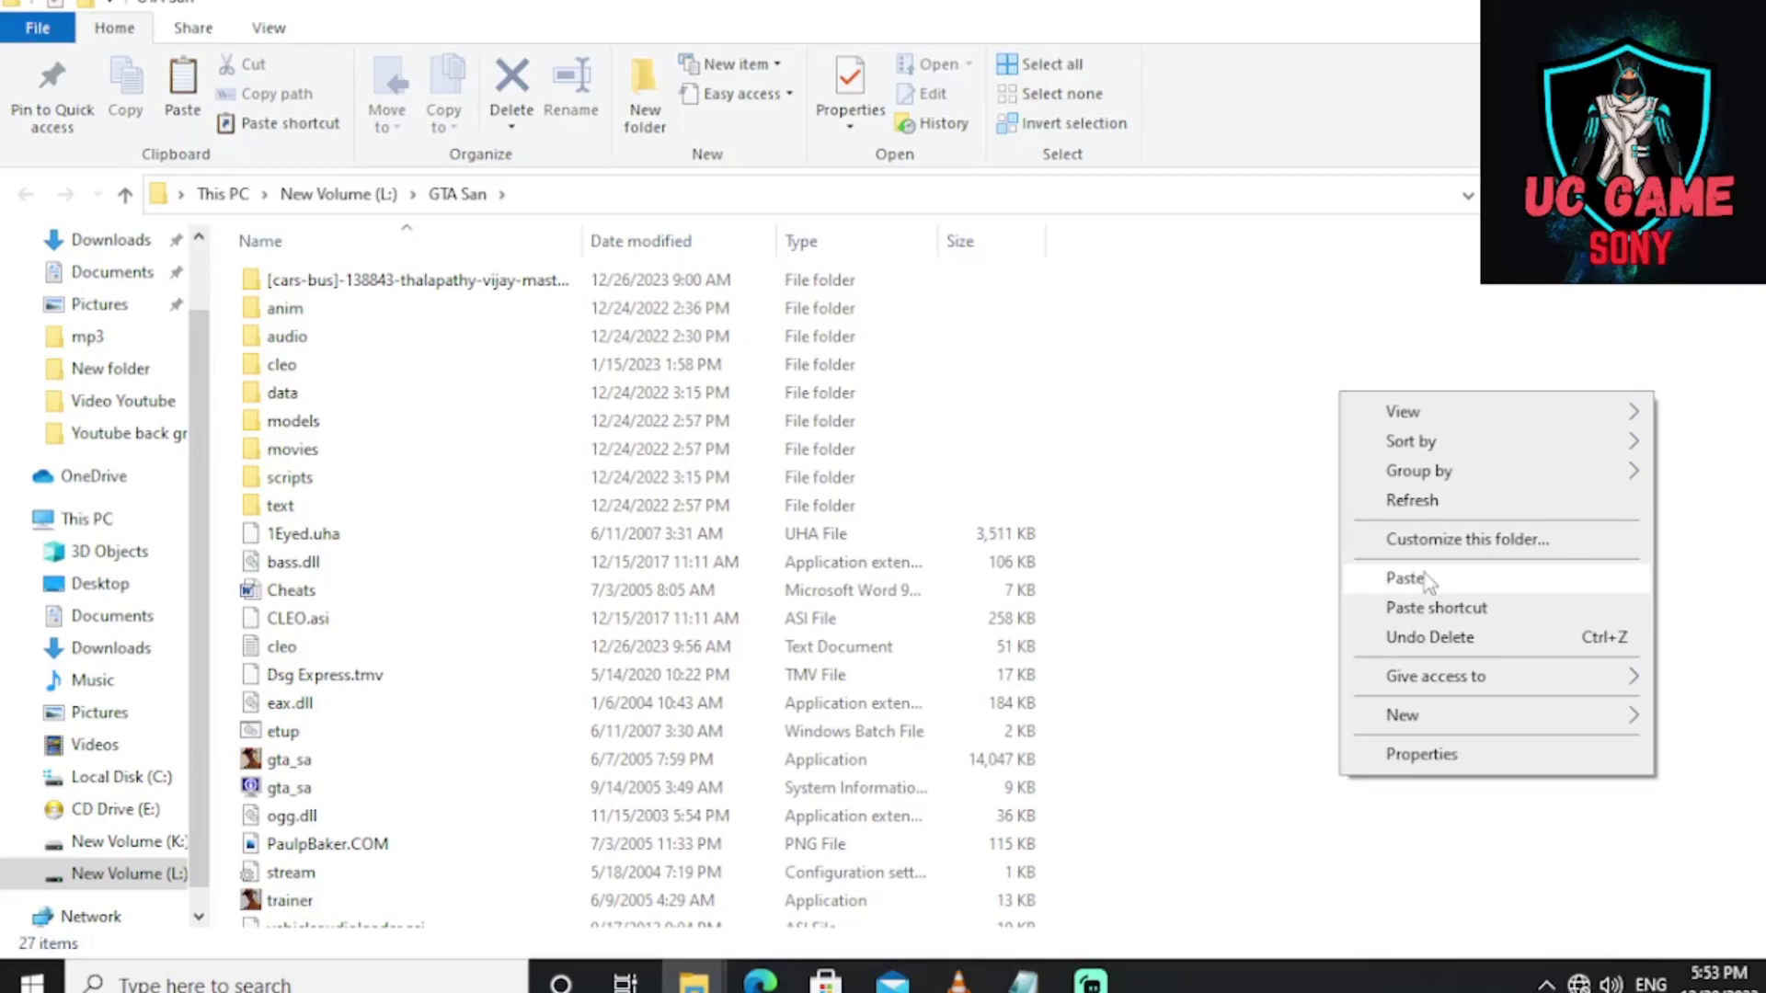
left_click(1458, 4)
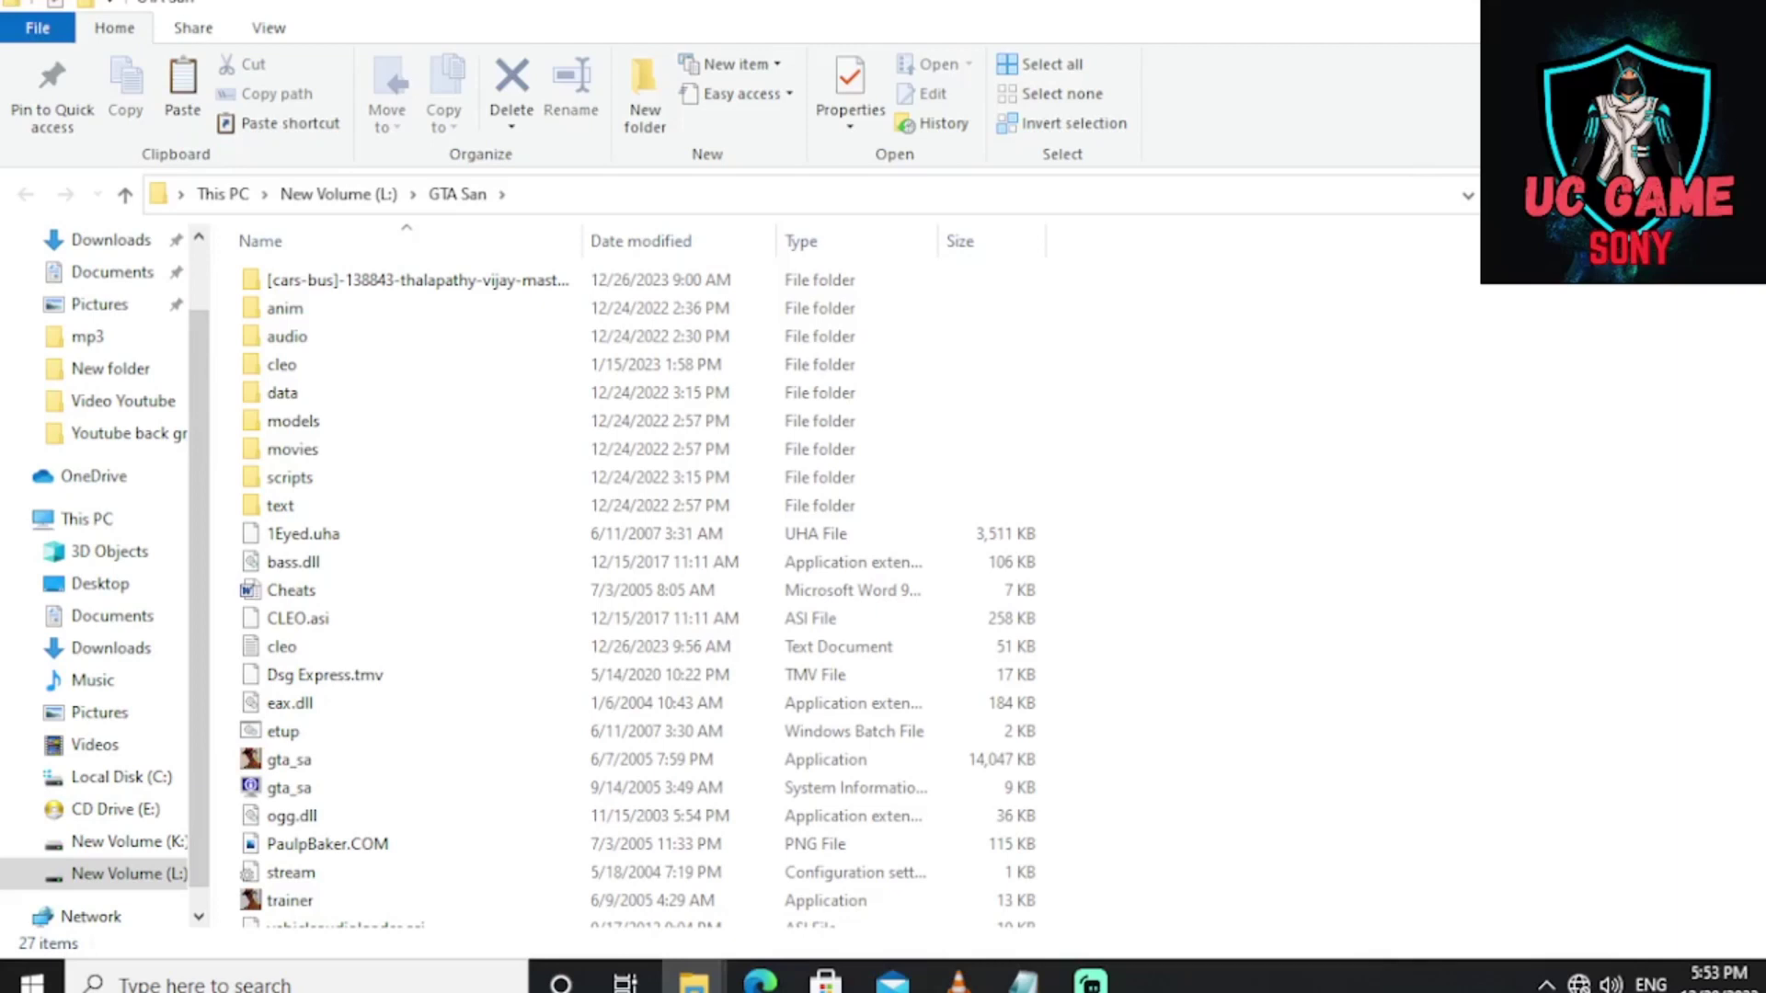
key("super+d")
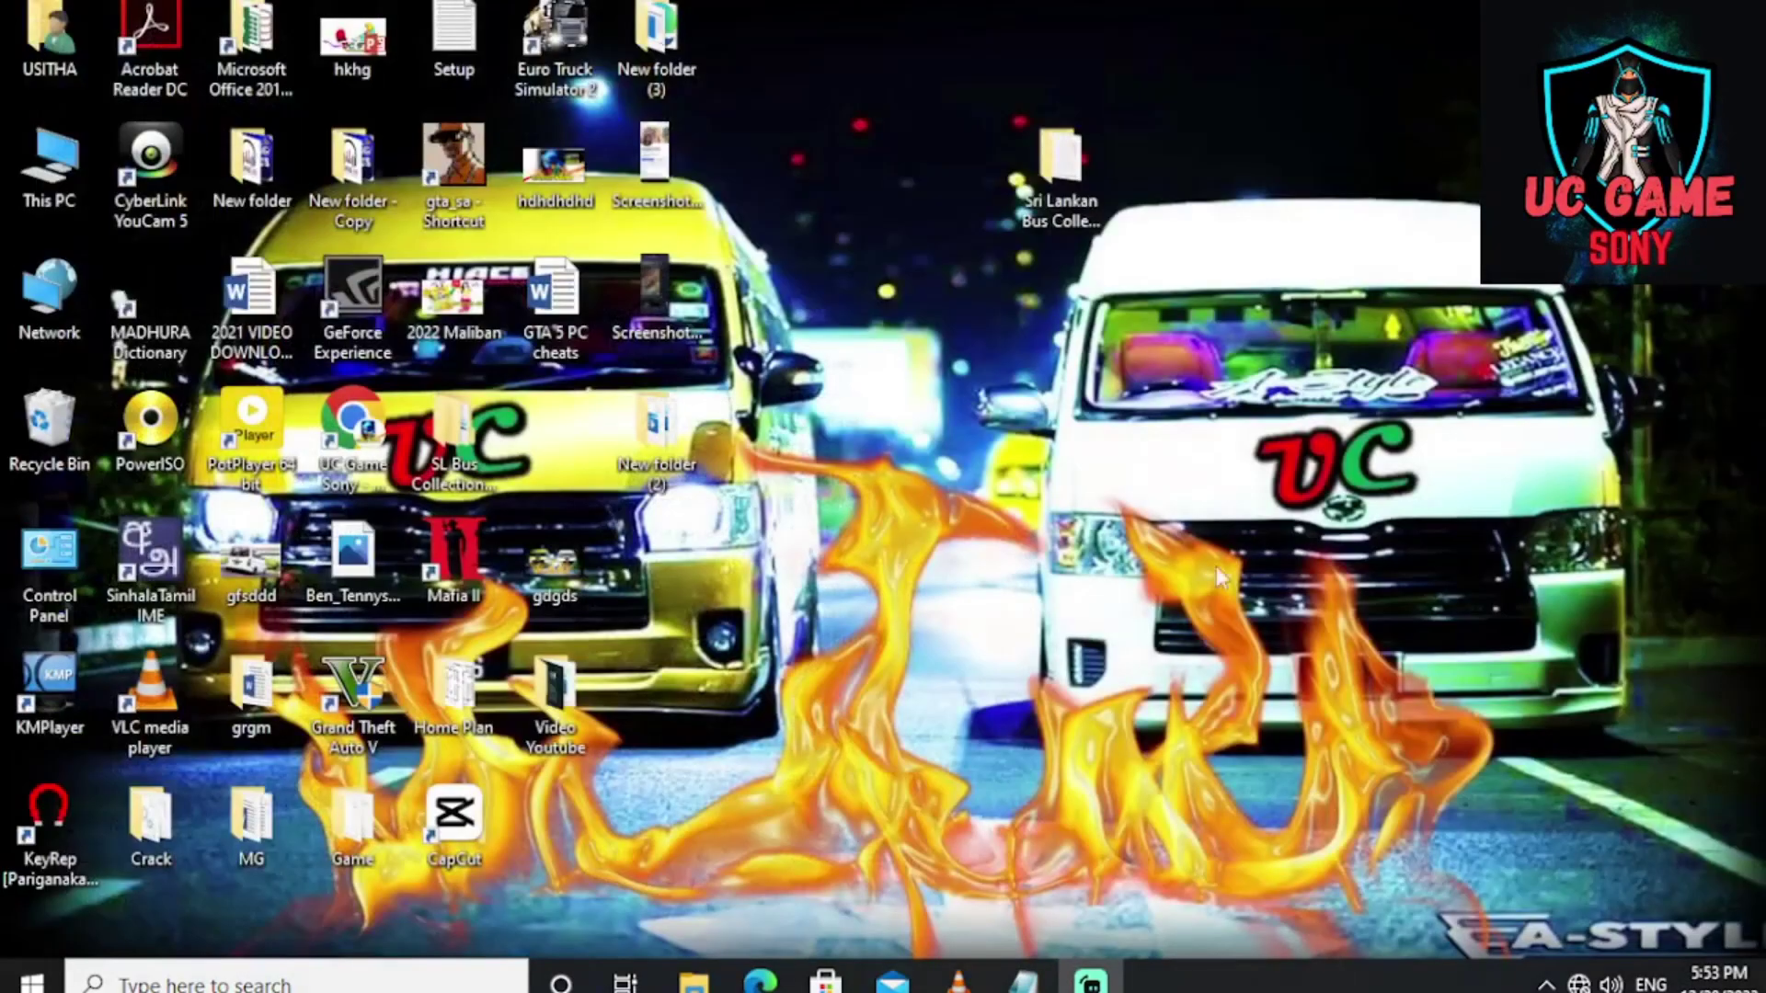
Launch IMG Editor 1.5 from its folder inside the Sri Lankan bus collection on the desktop.
double_click(1067, 193)
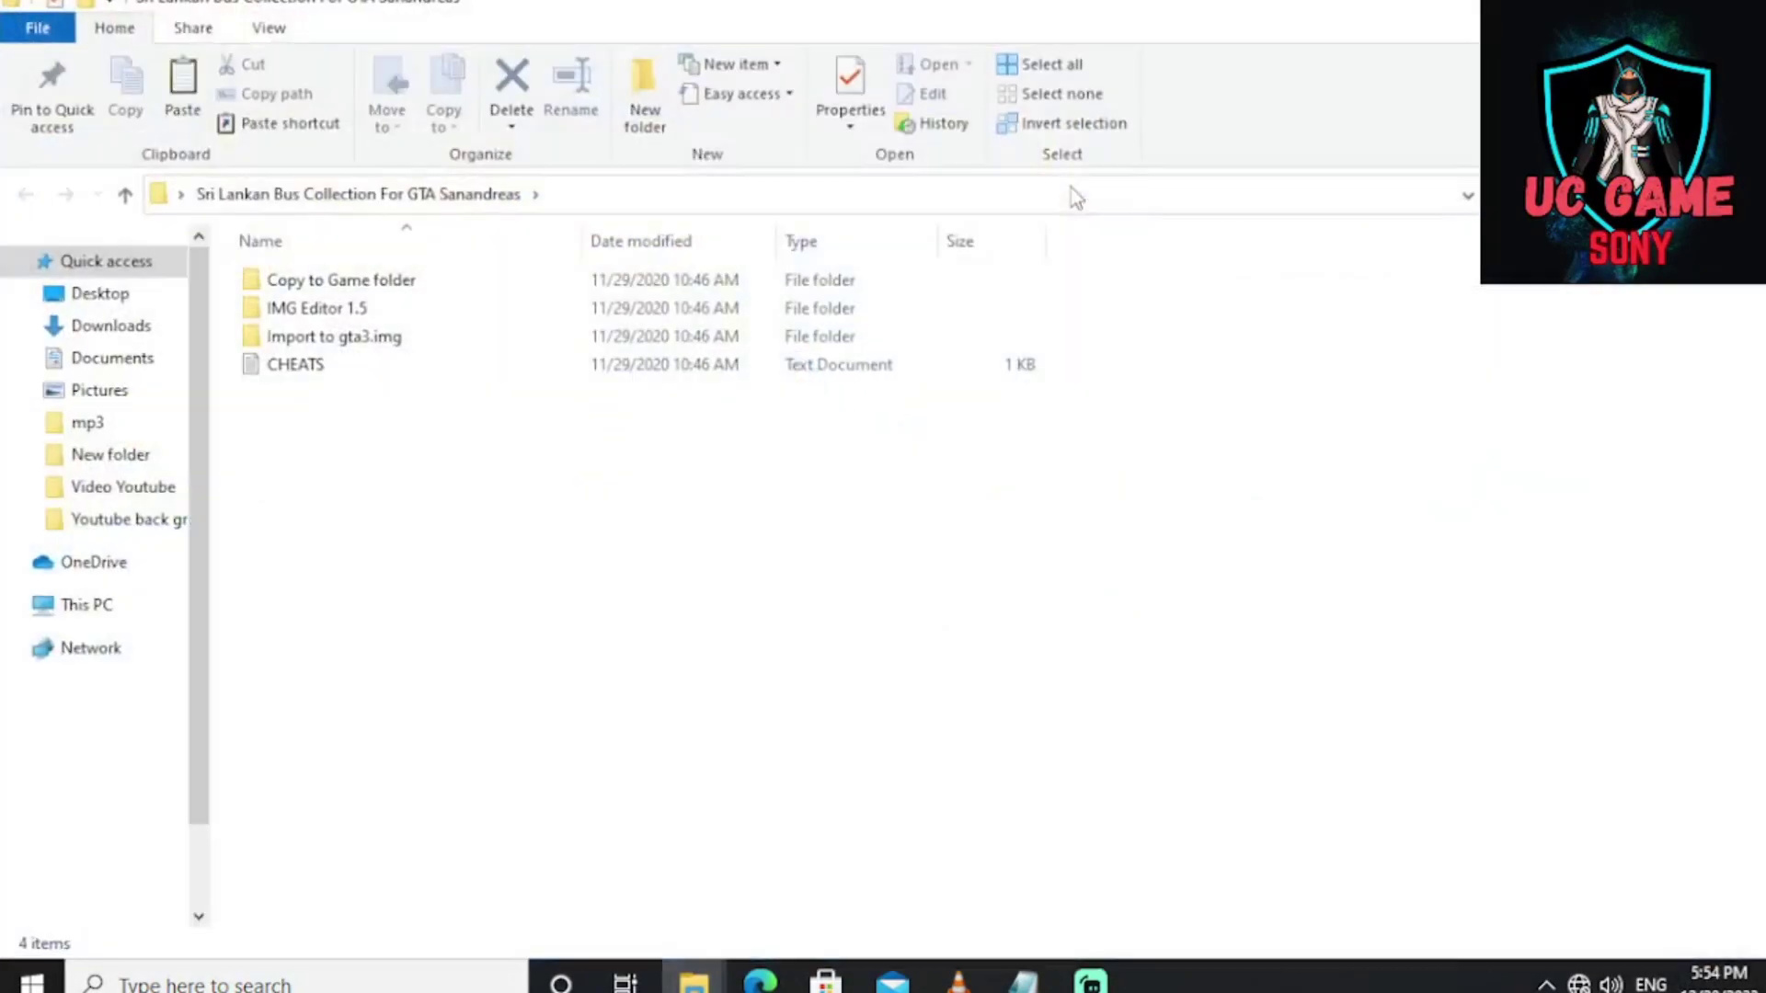
double_click(360, 310)
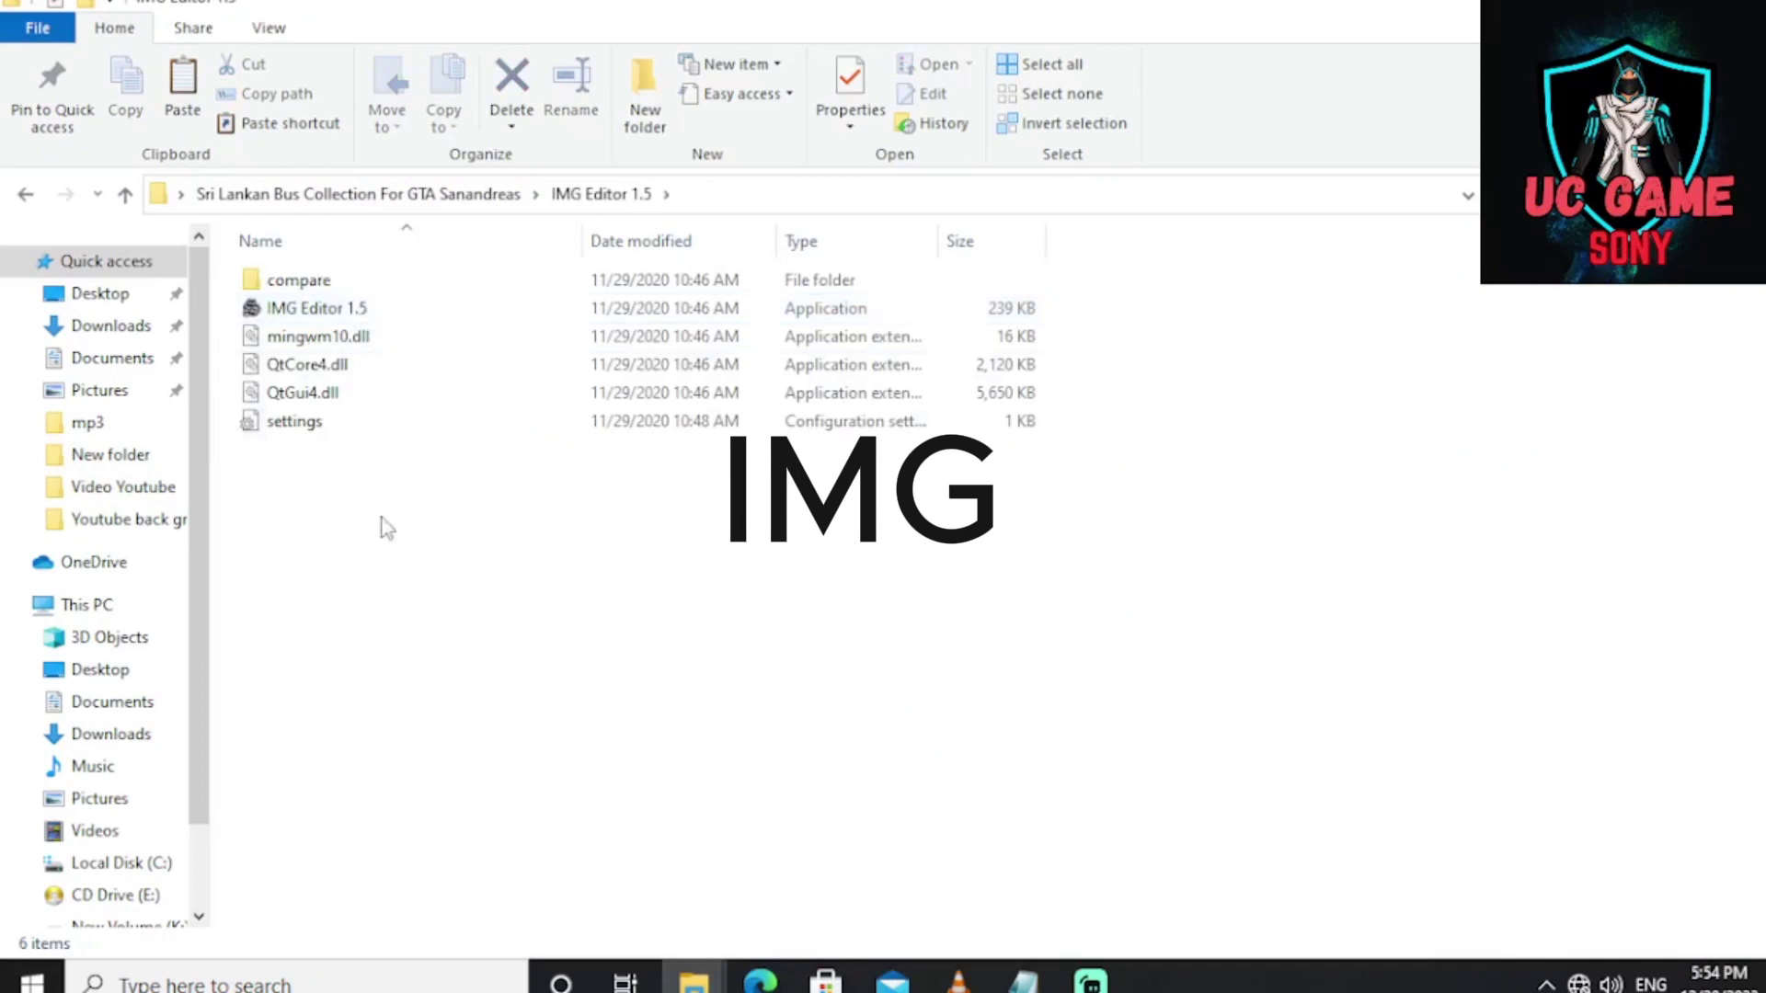
double_click(332, 311)
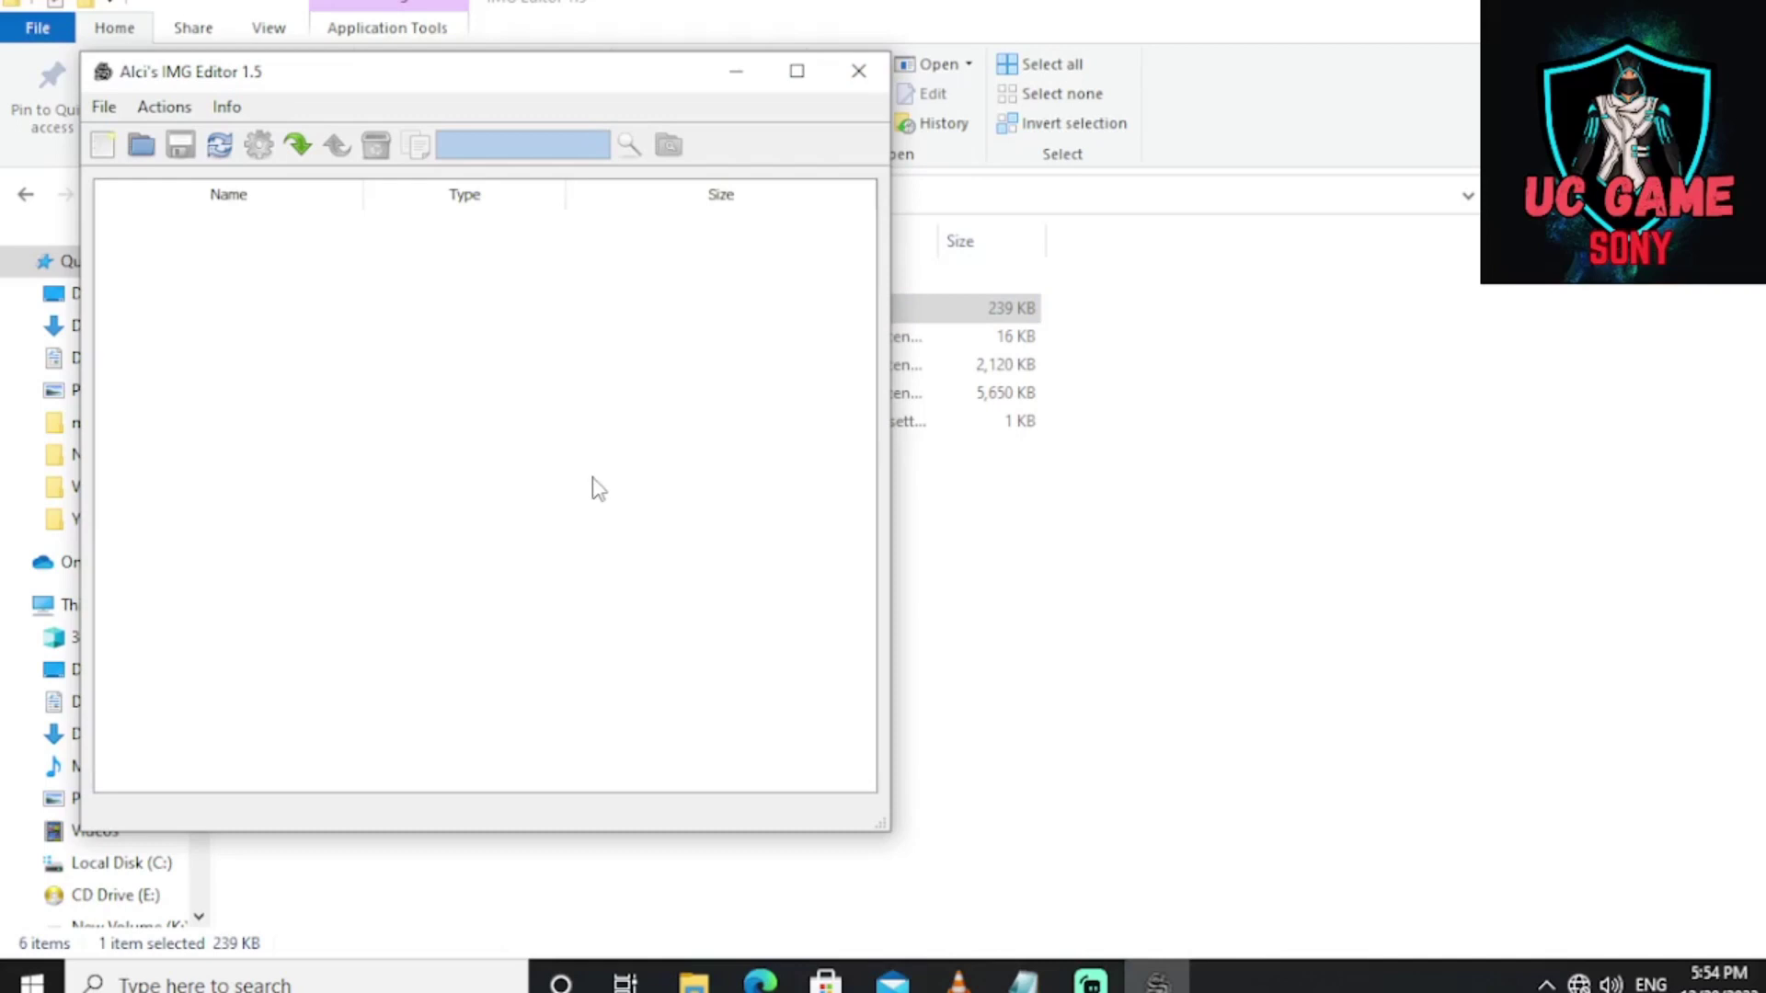
Browse for an IMG archive to the models folder of GTA San on New Volume (L:) and locate gta3 without opening it.
left_click(143, 147)
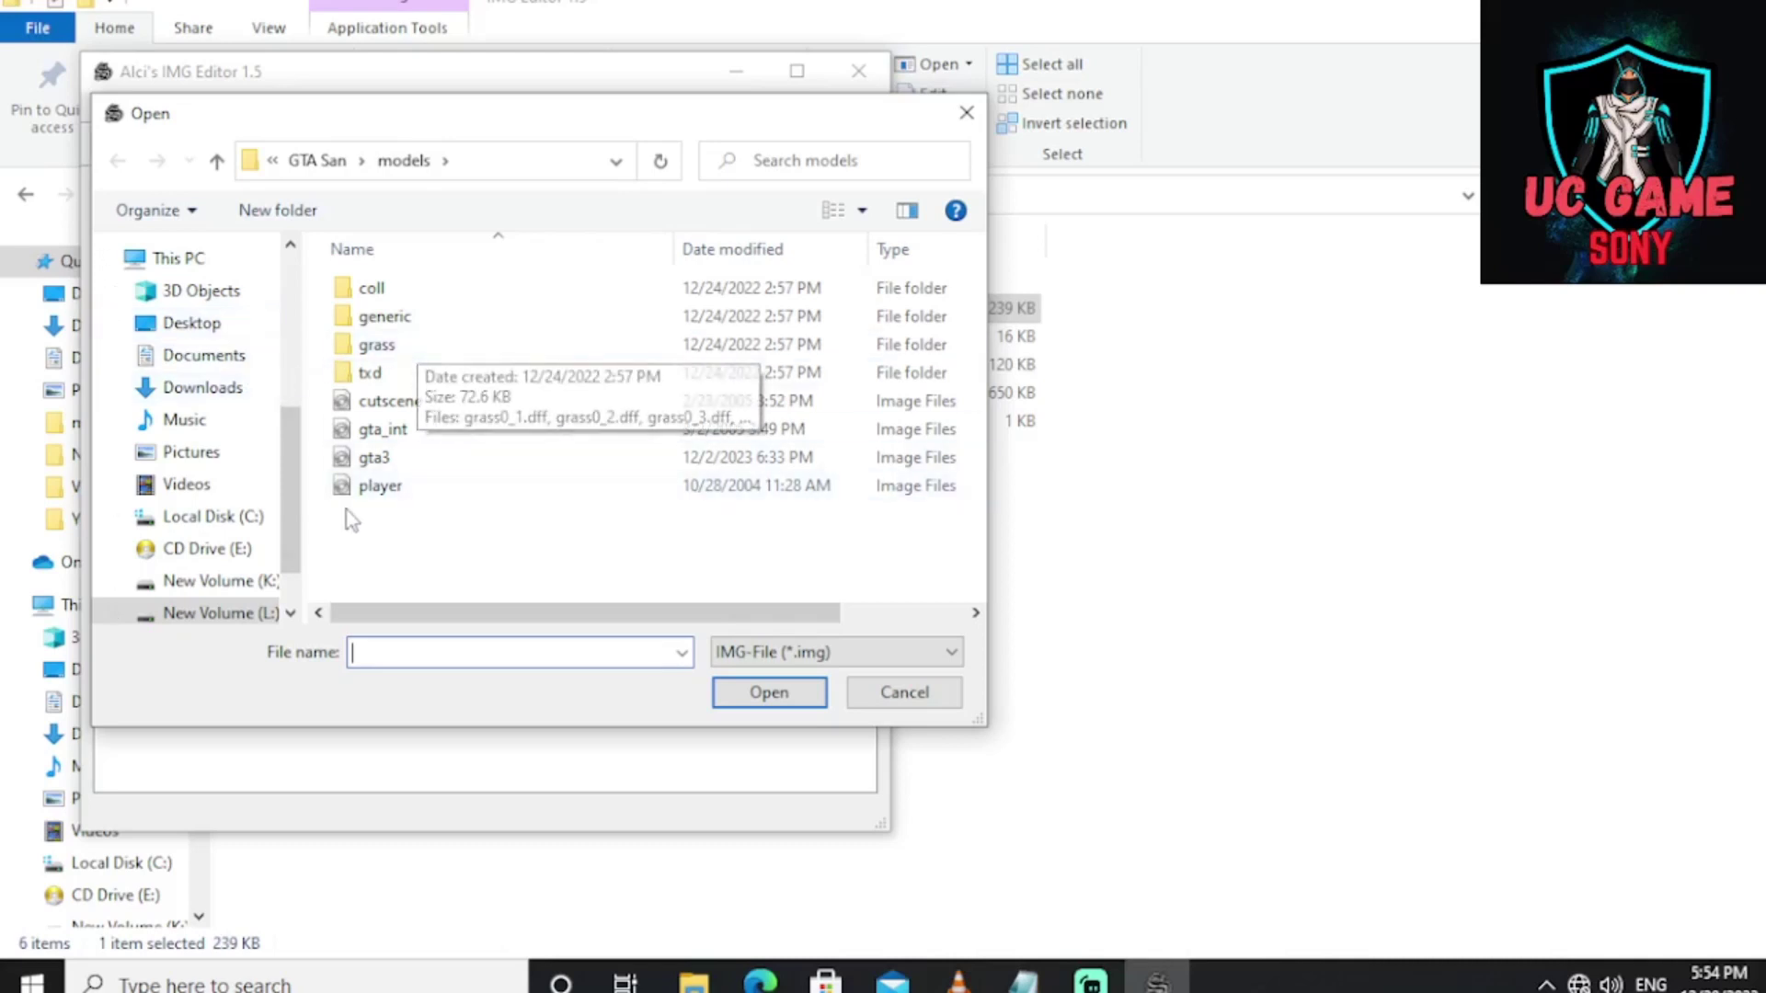
scroll(216, 492, "down", 1)
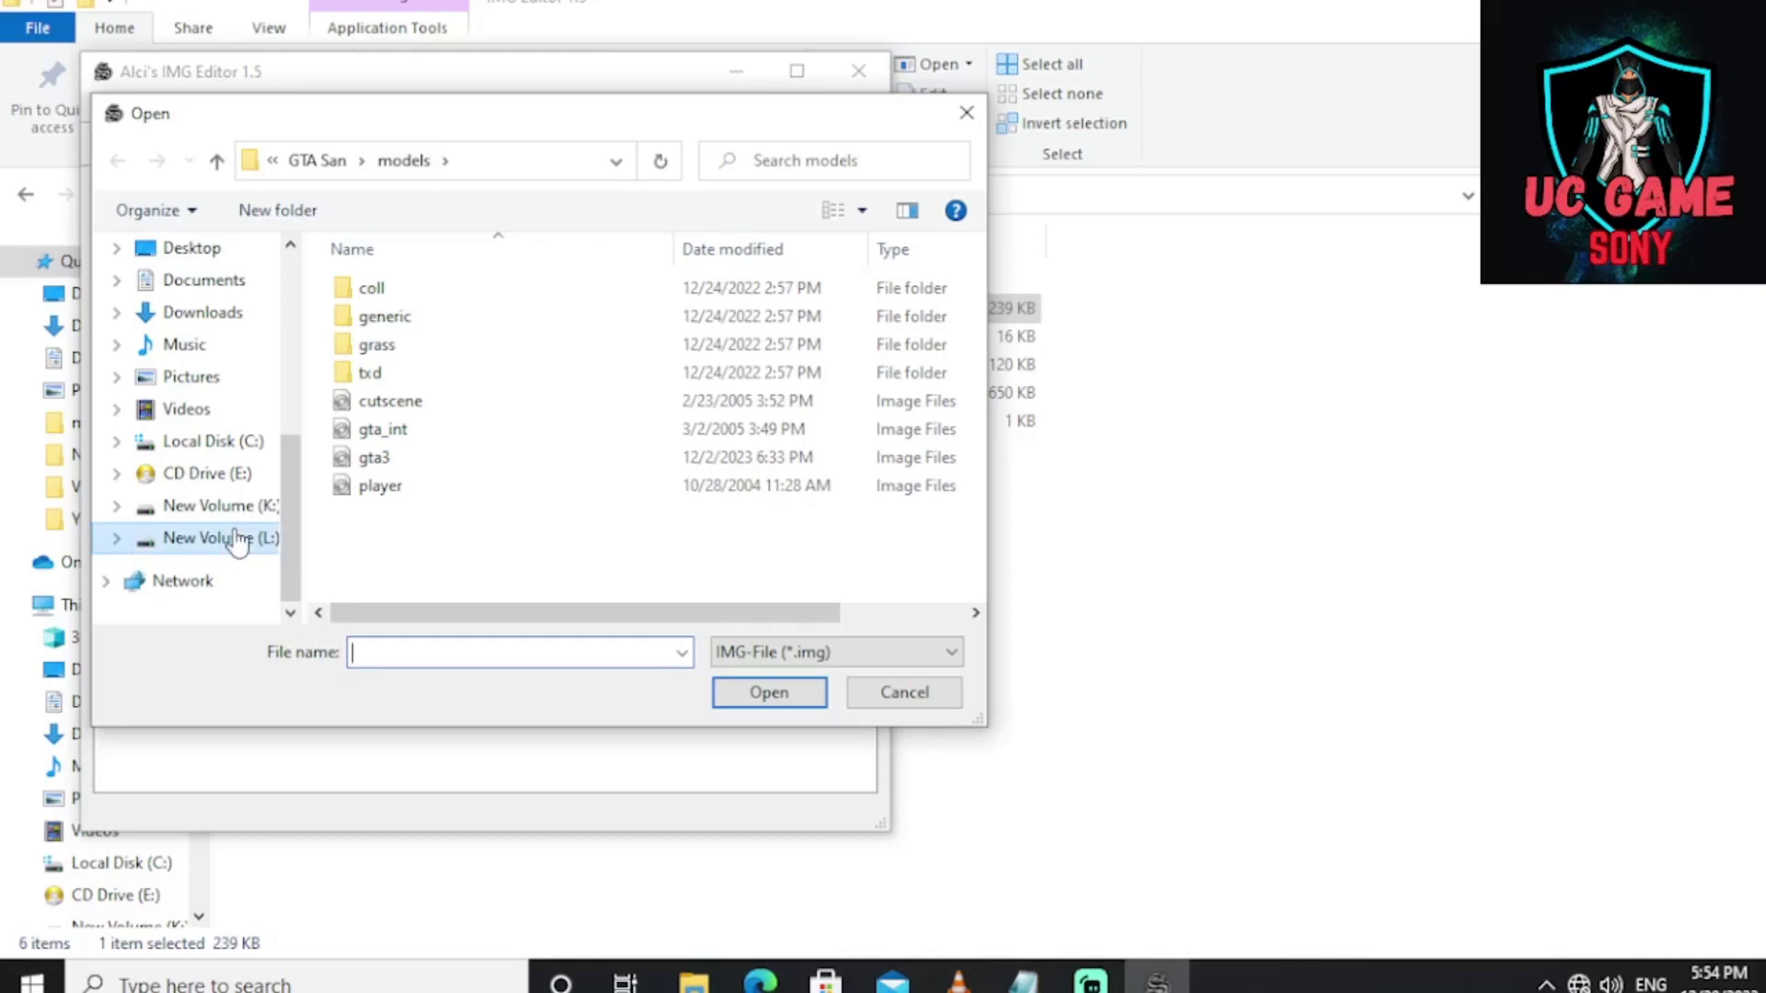
left_click(237, 540)
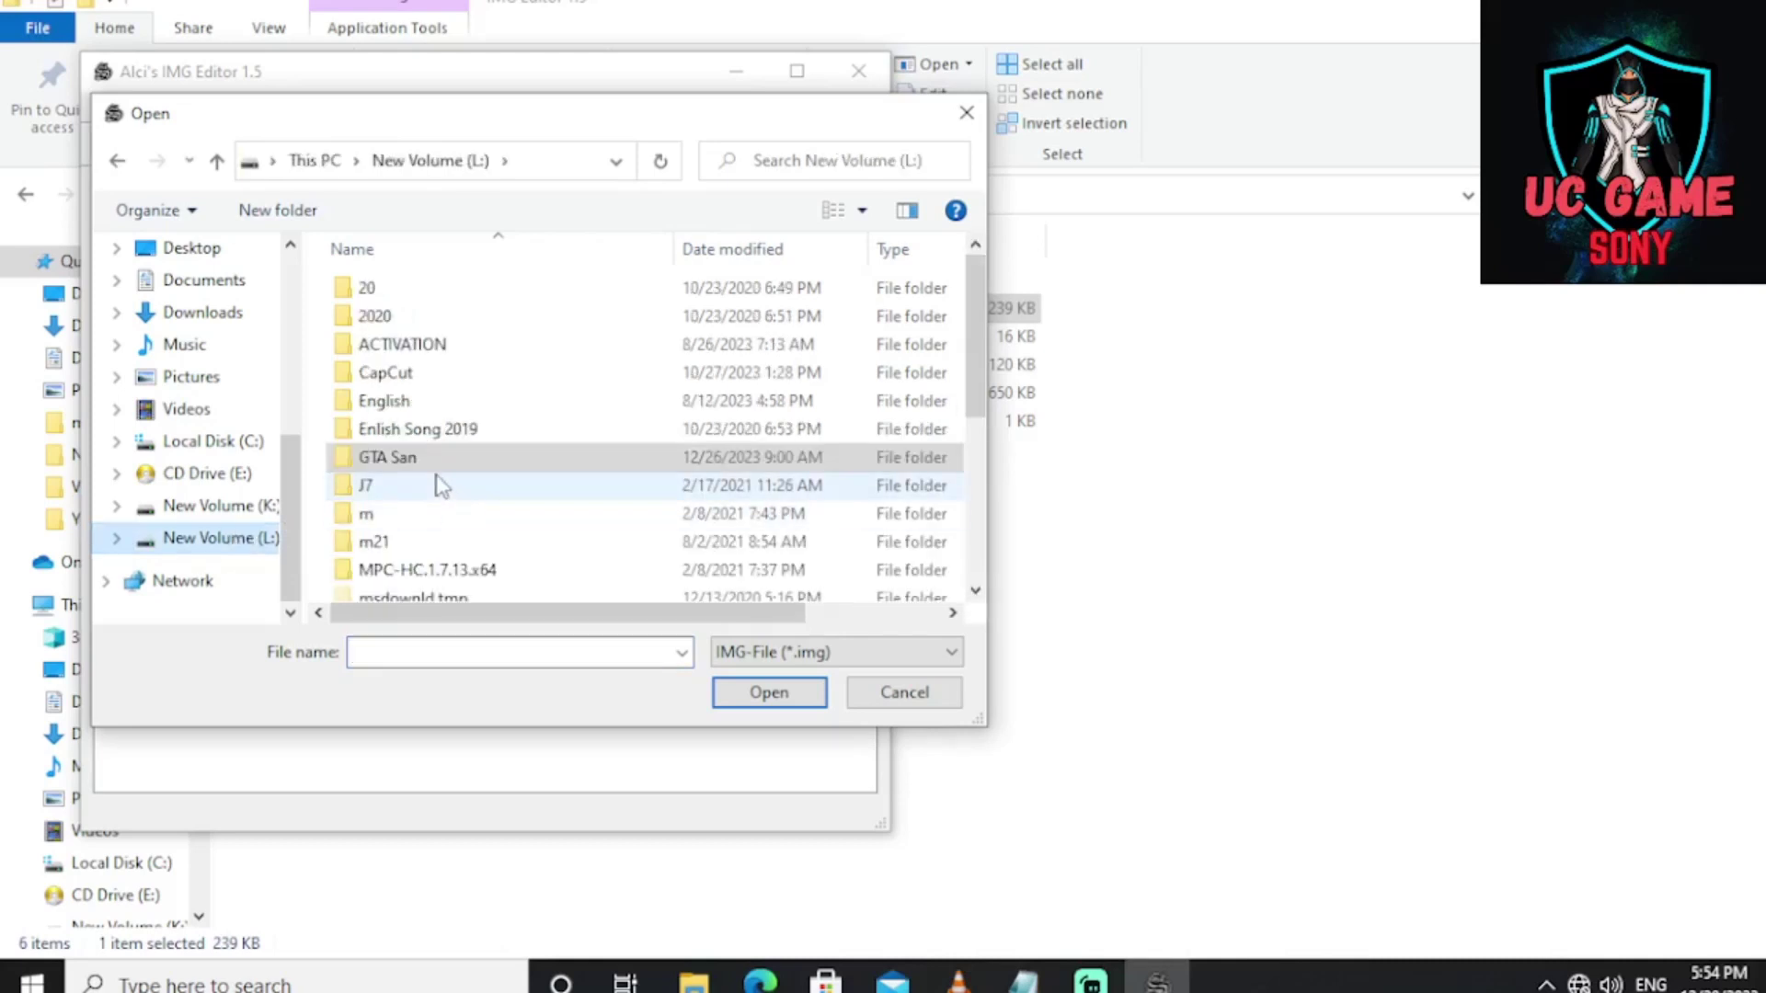
double_click(412, 457)
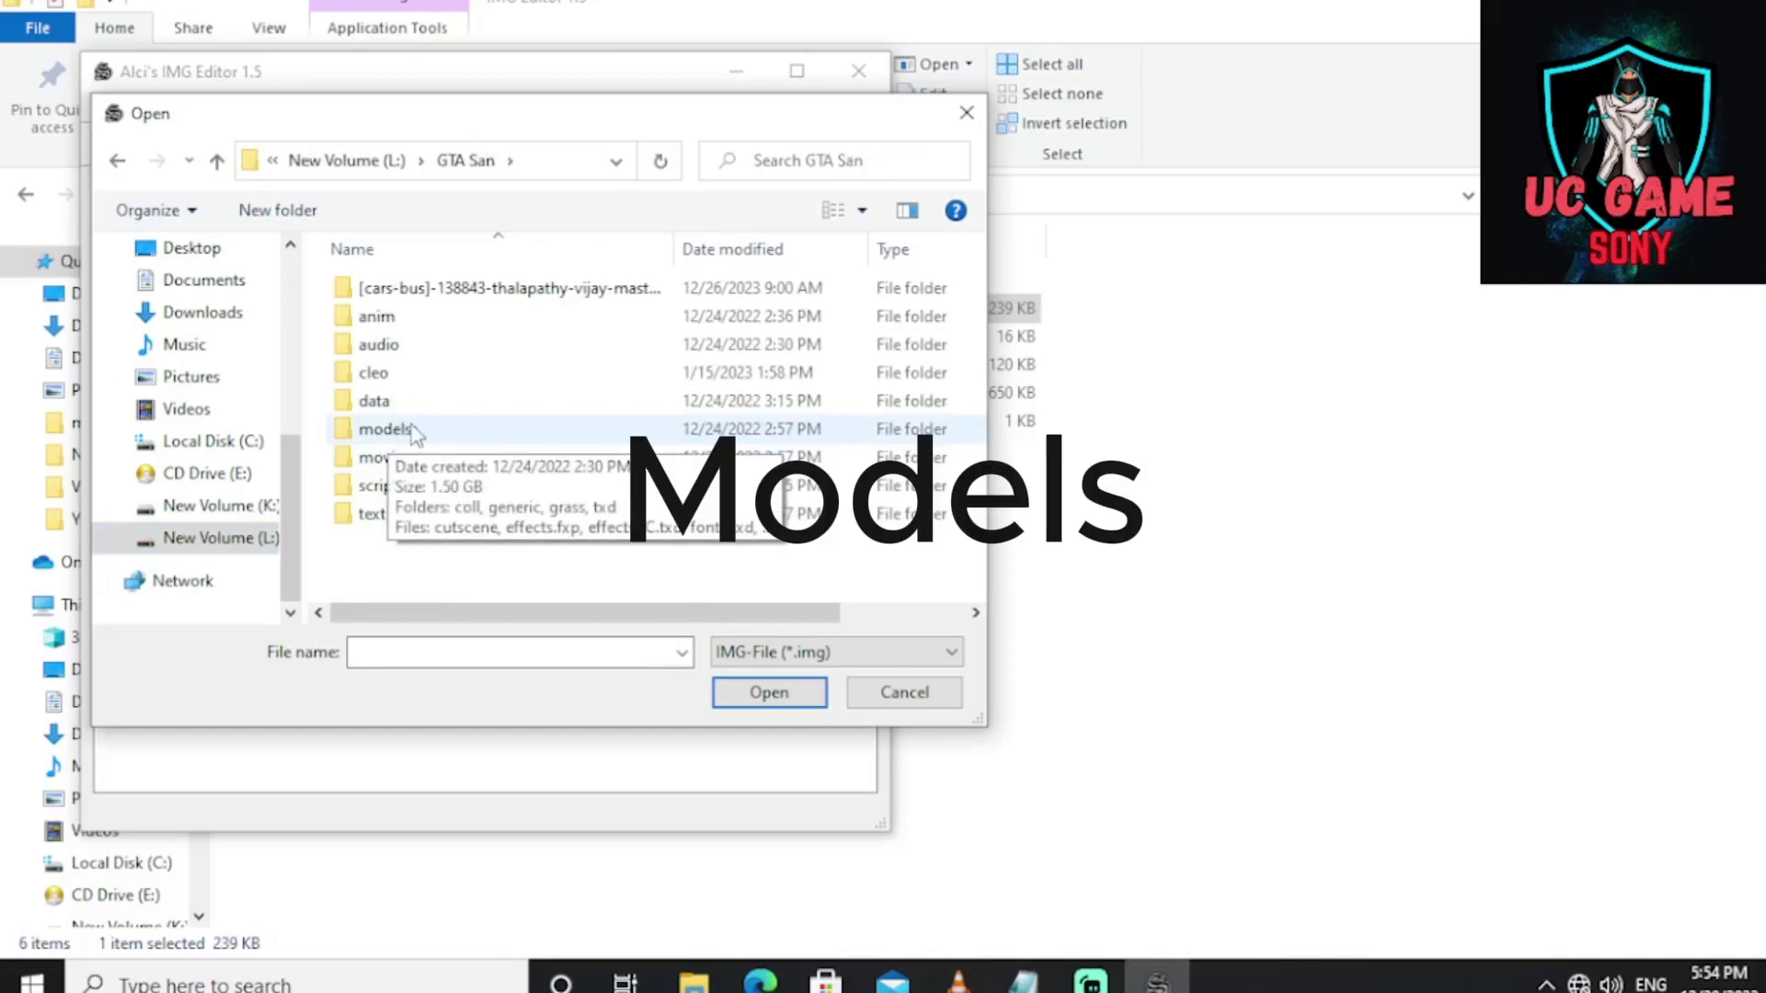
double_click(398, 435)
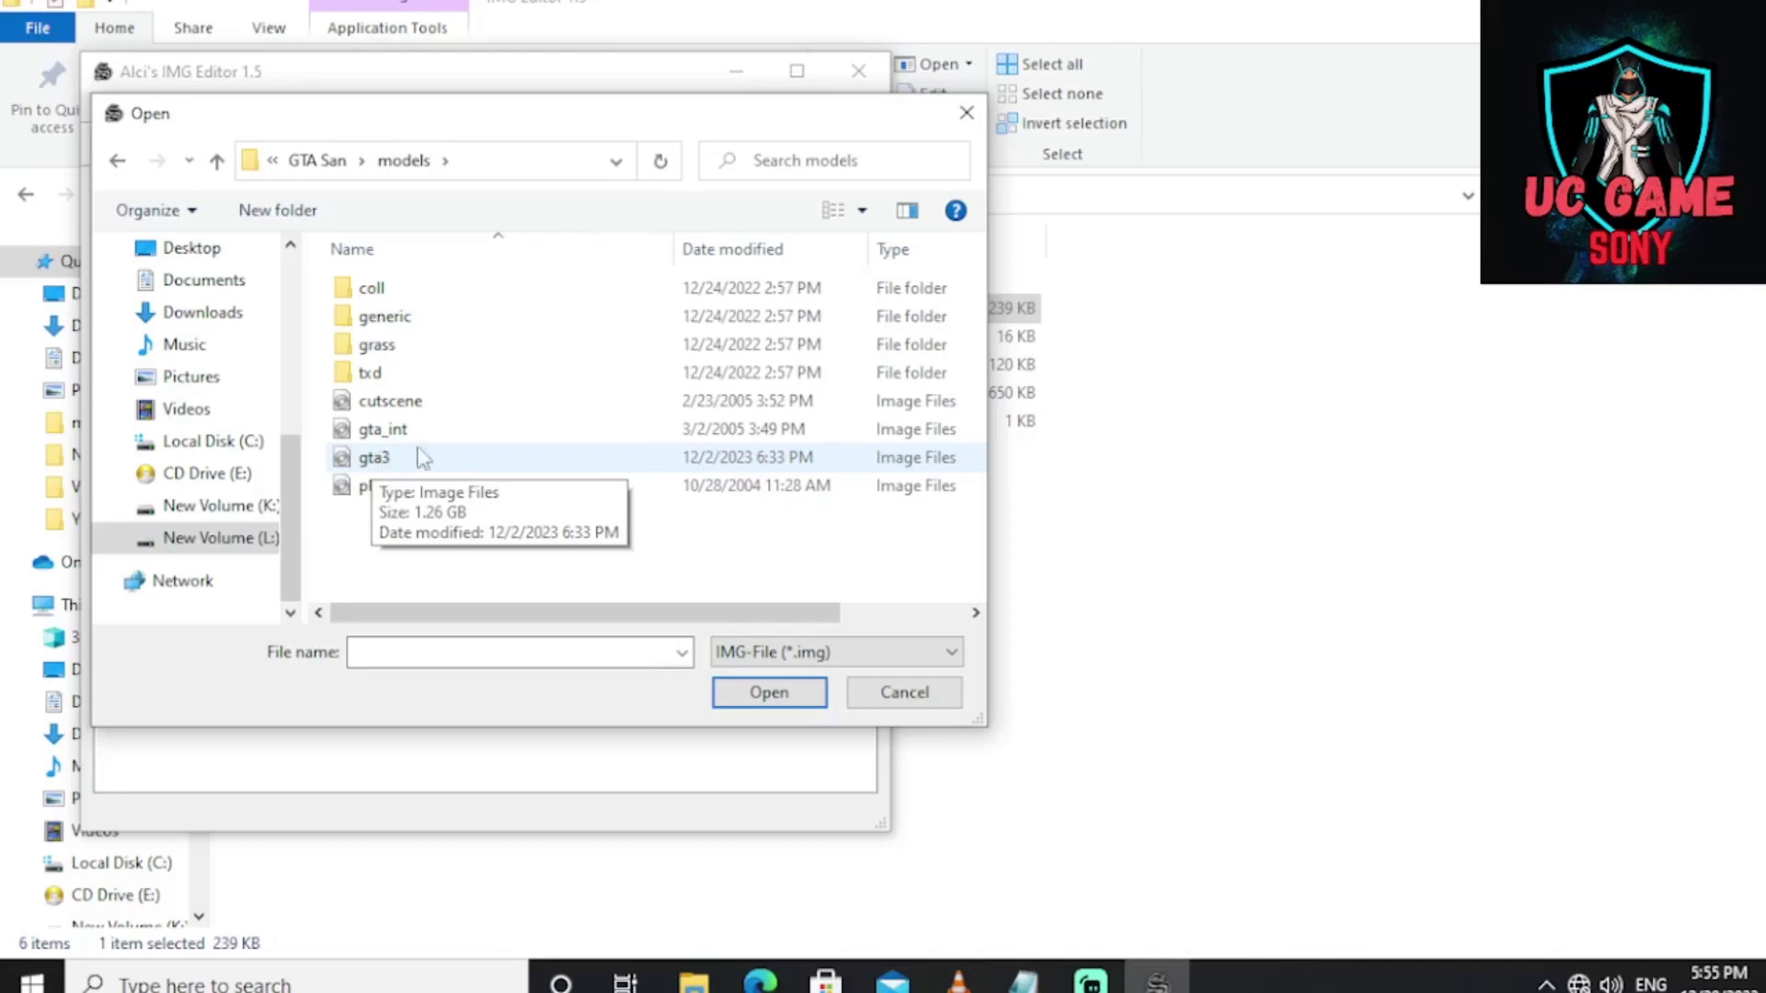
left_click(971, 115)
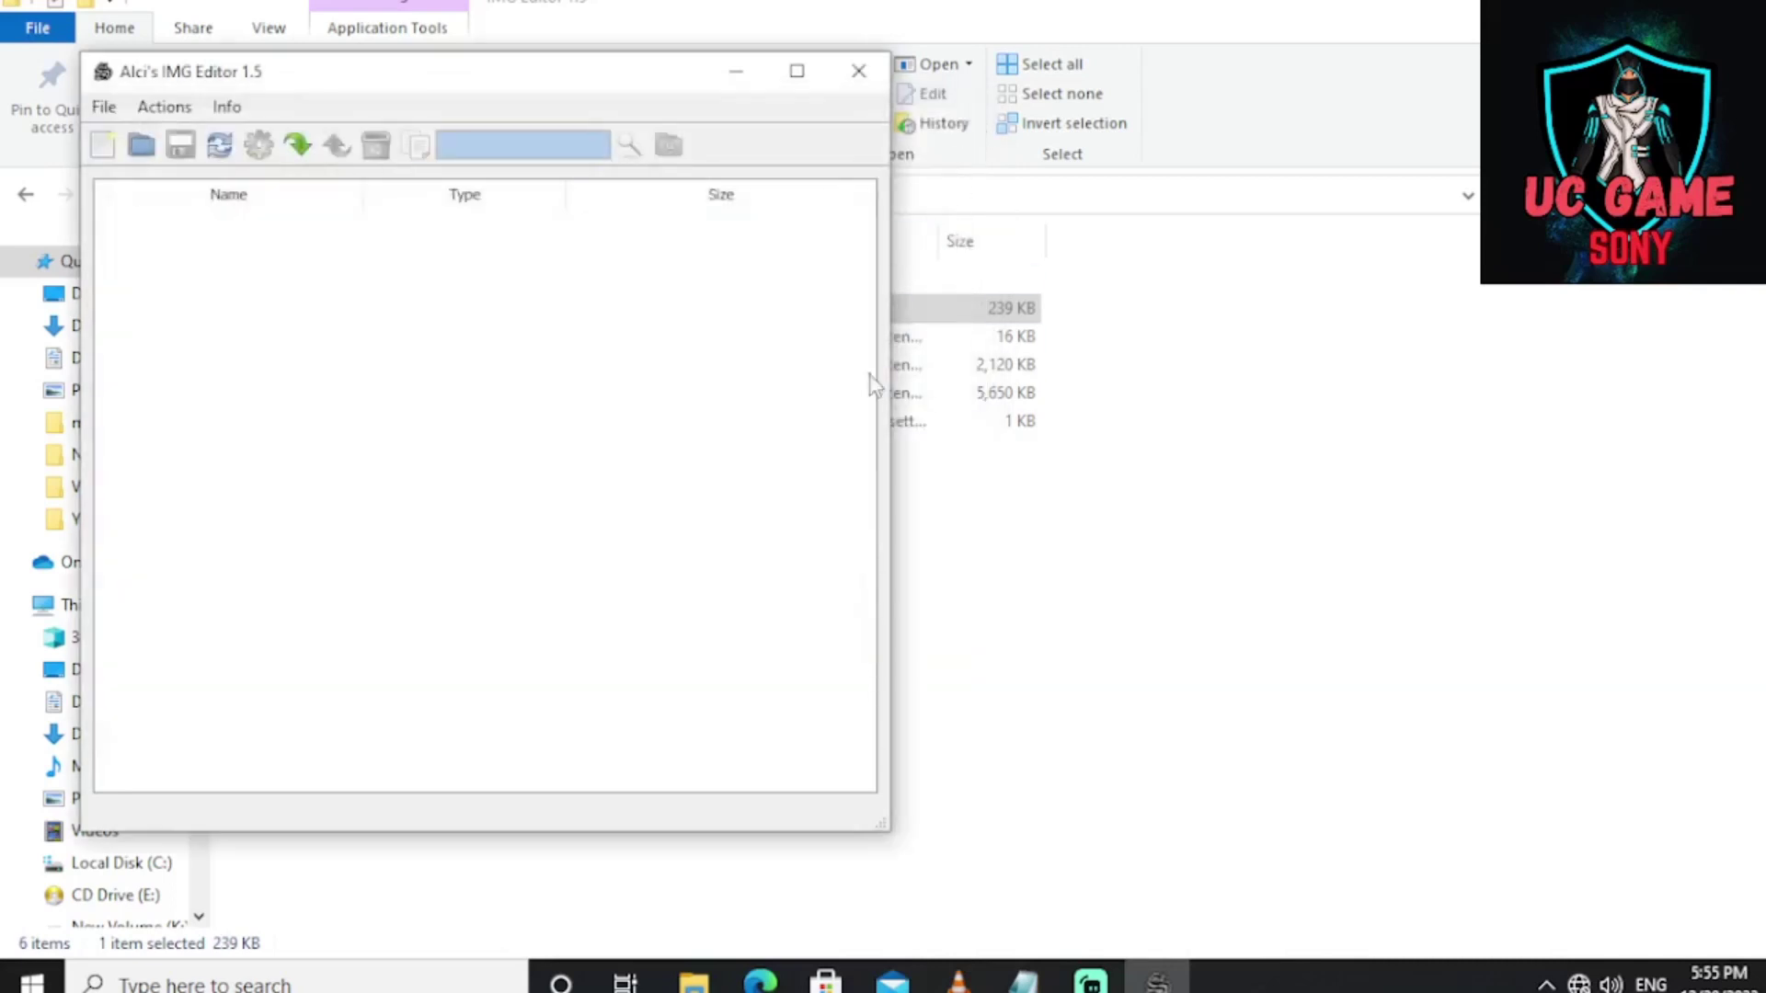
Try to import all the bus DFF and TXD files from the Import to gta3.img folder, and close the editor.
left_click(283, 146)
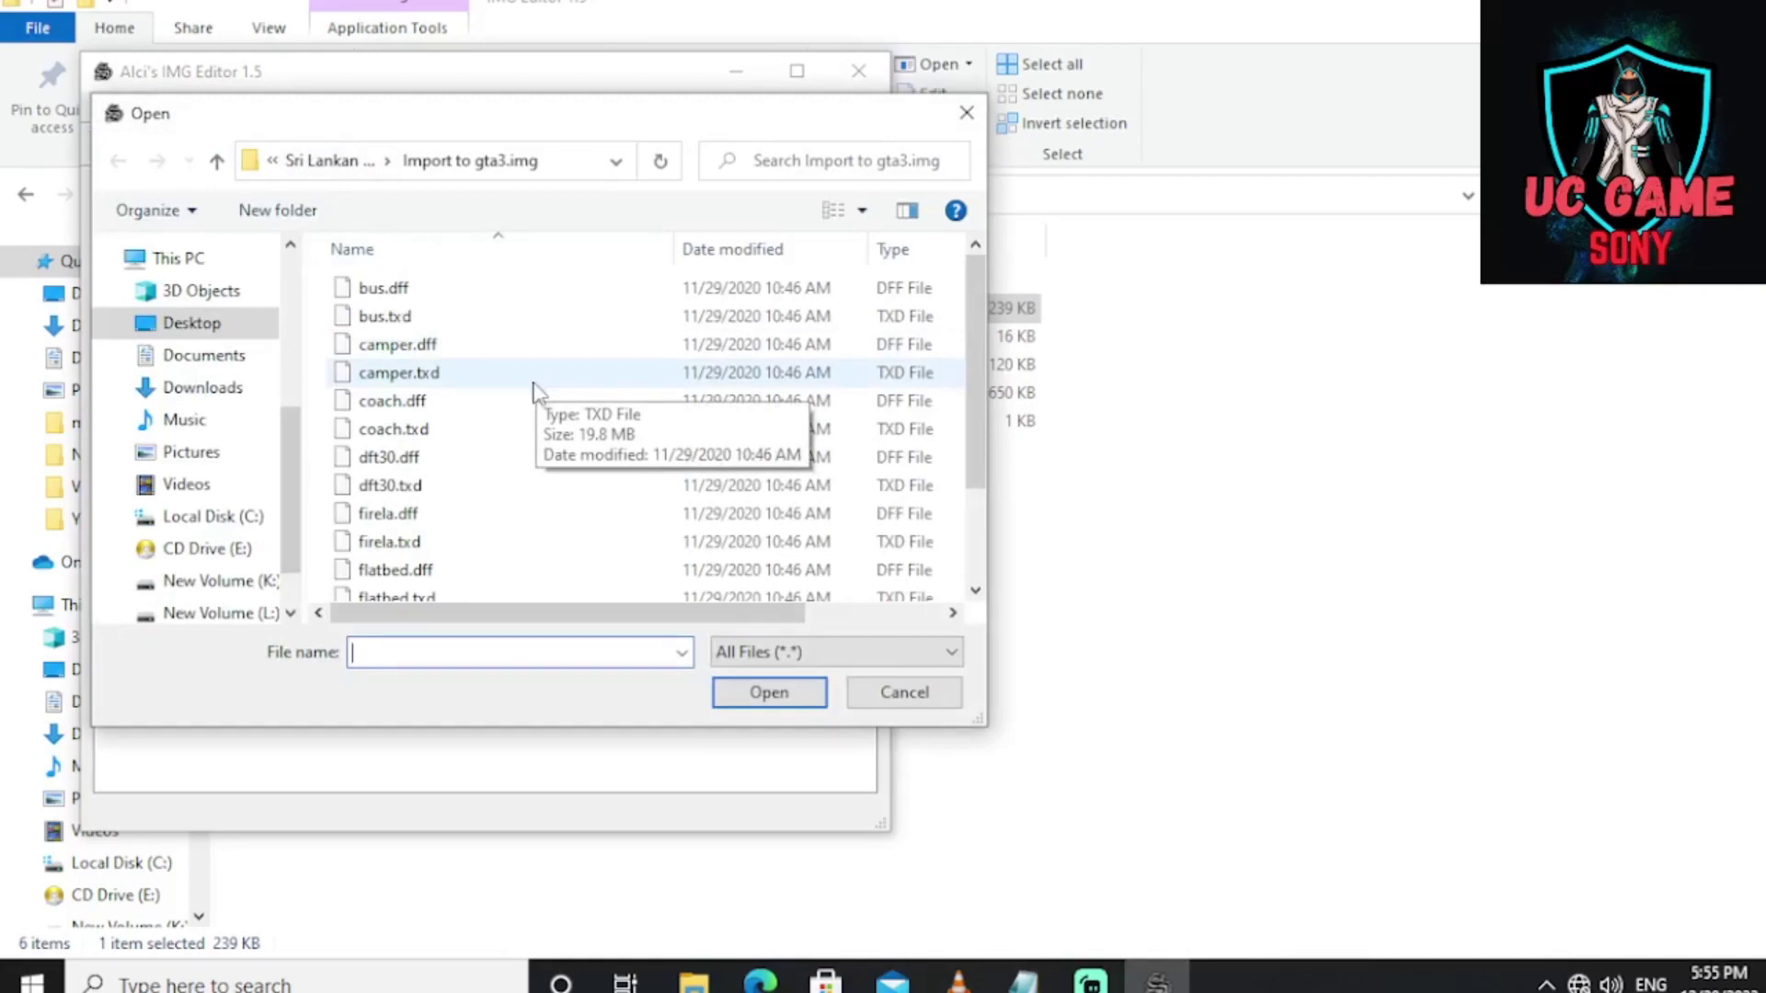
scroll(538, 386, "down", 1)
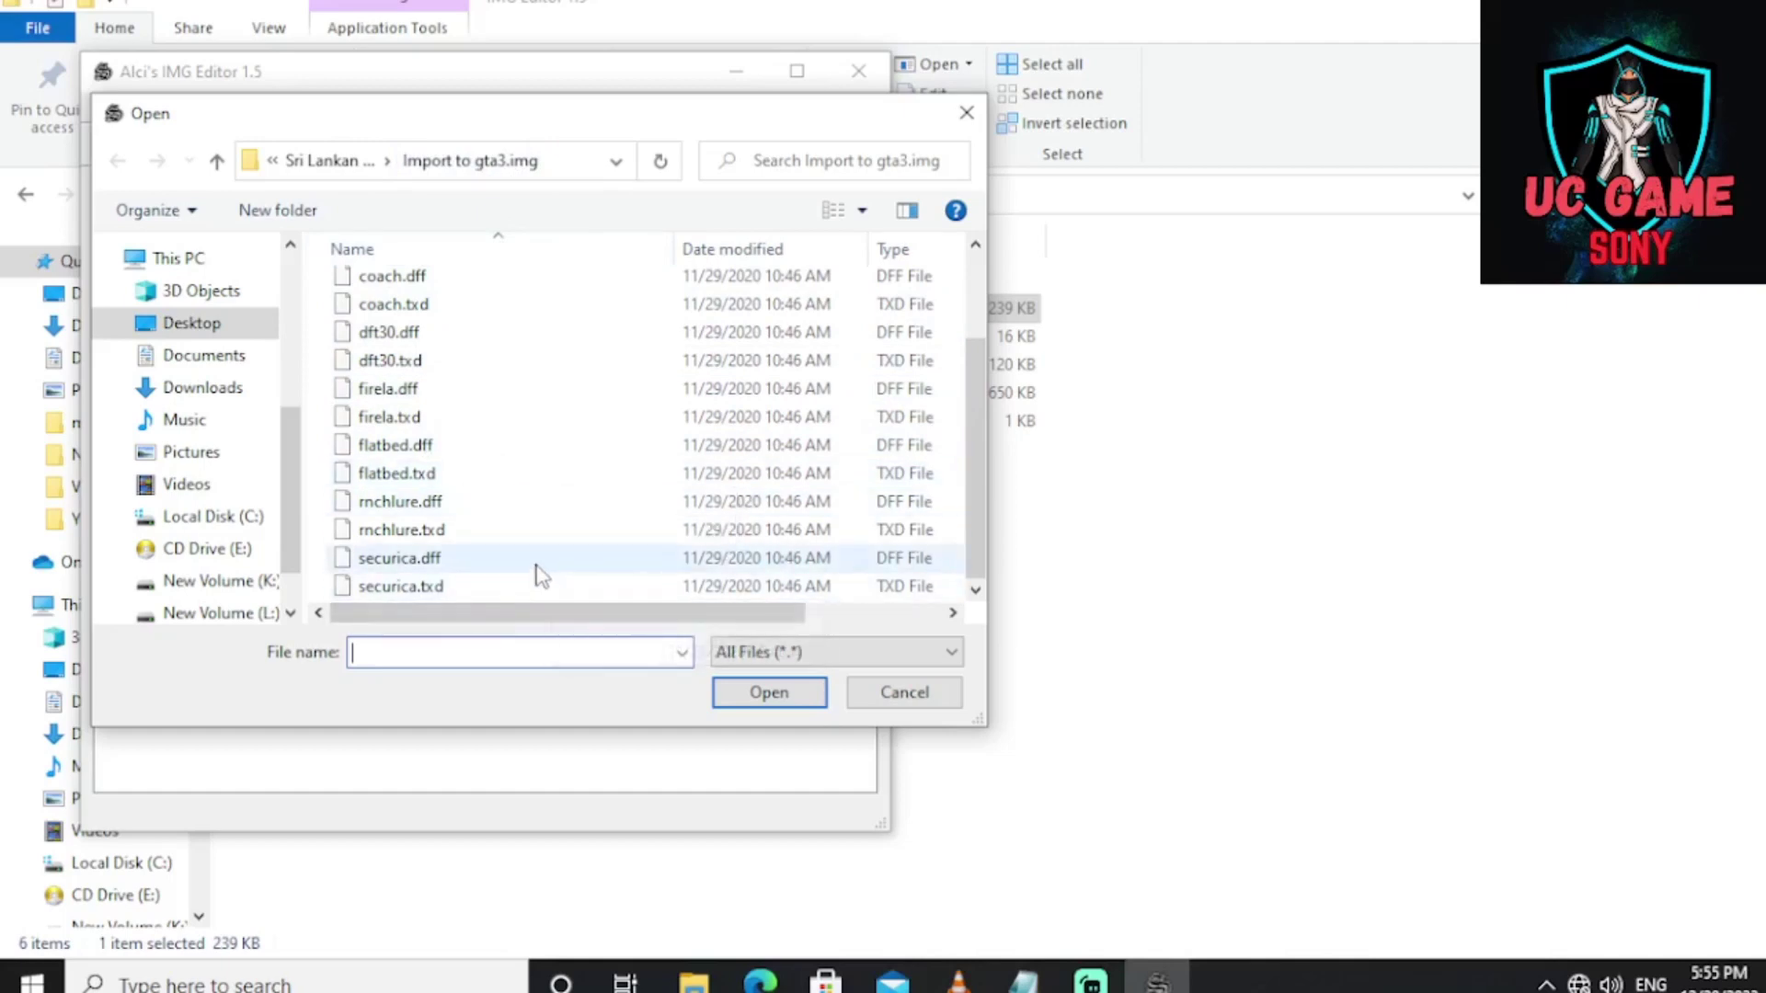
left_click(417, 587)
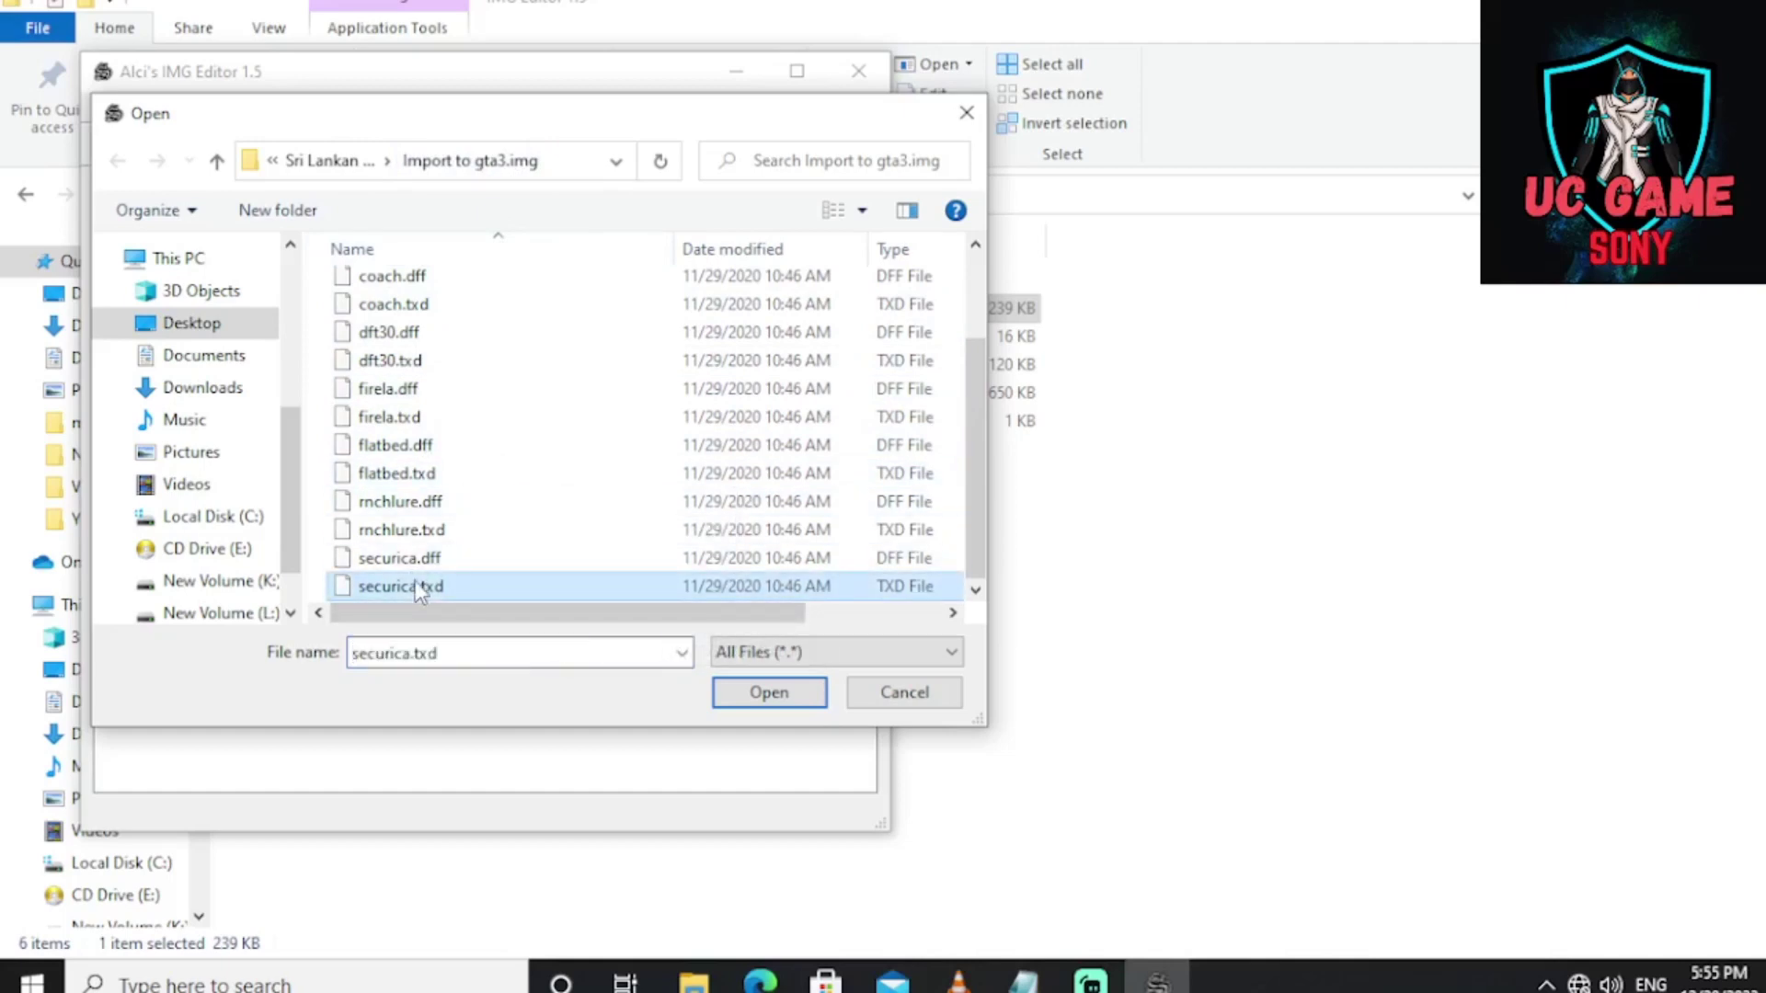
key("ctrl+a")
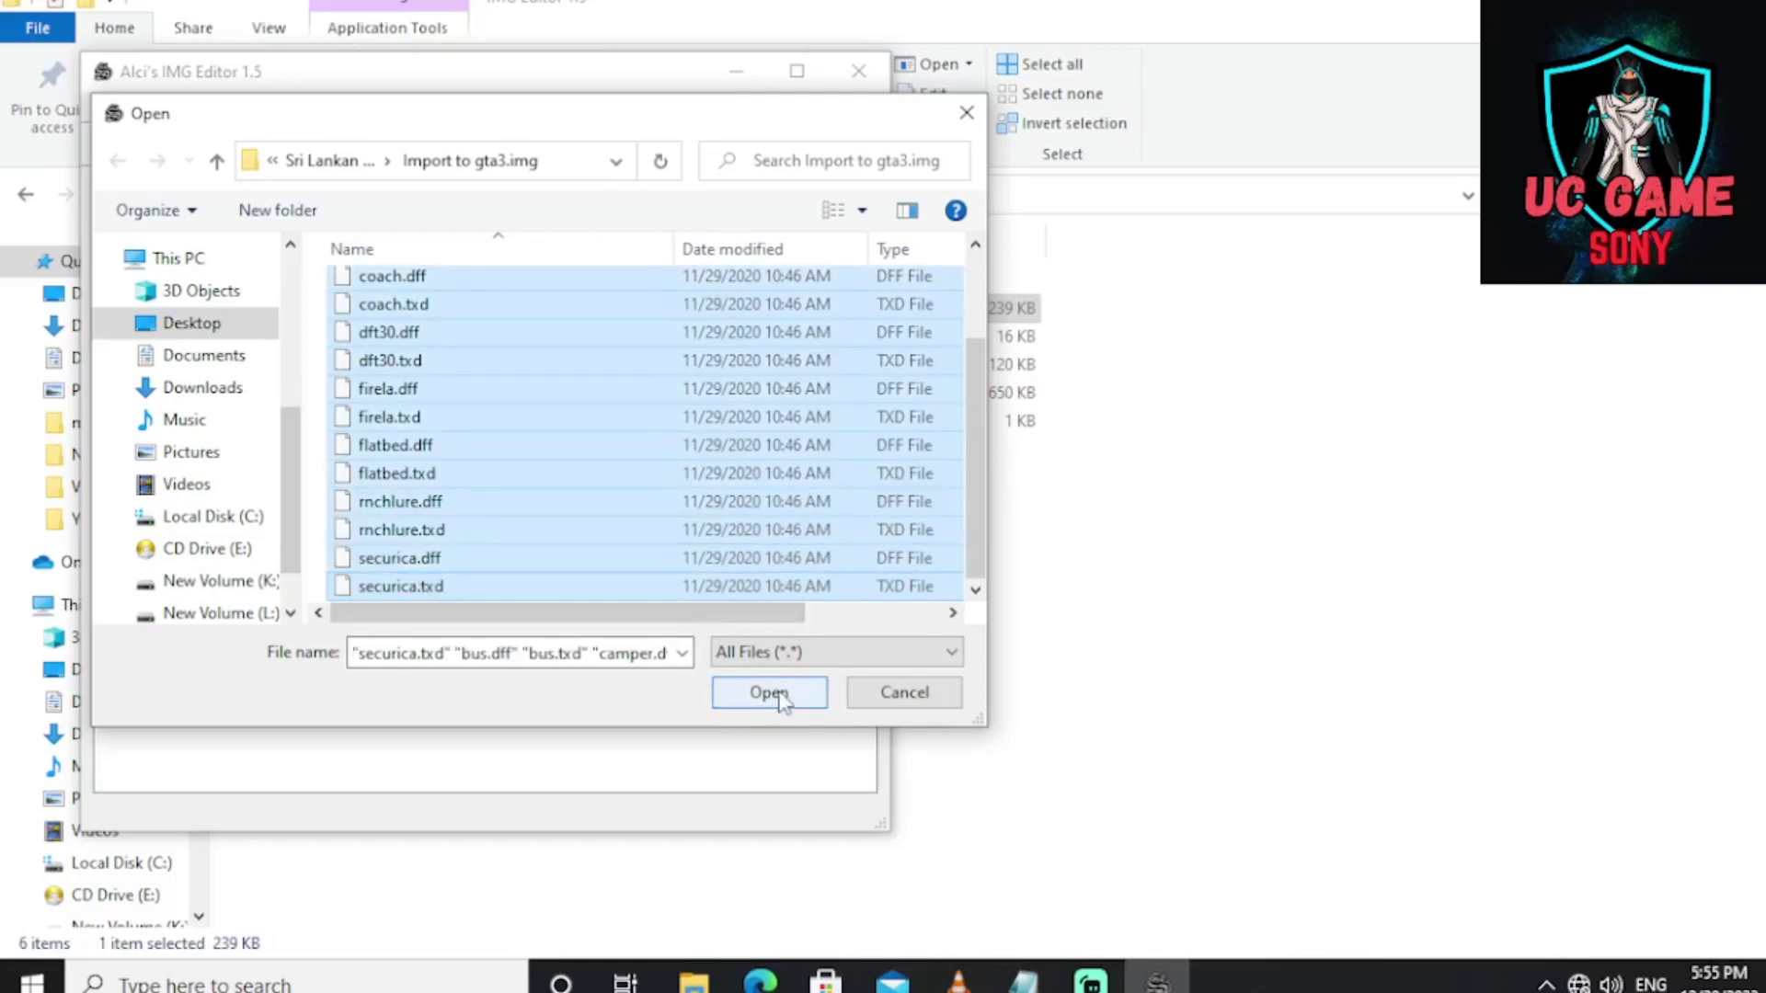
left_click(881, 695)
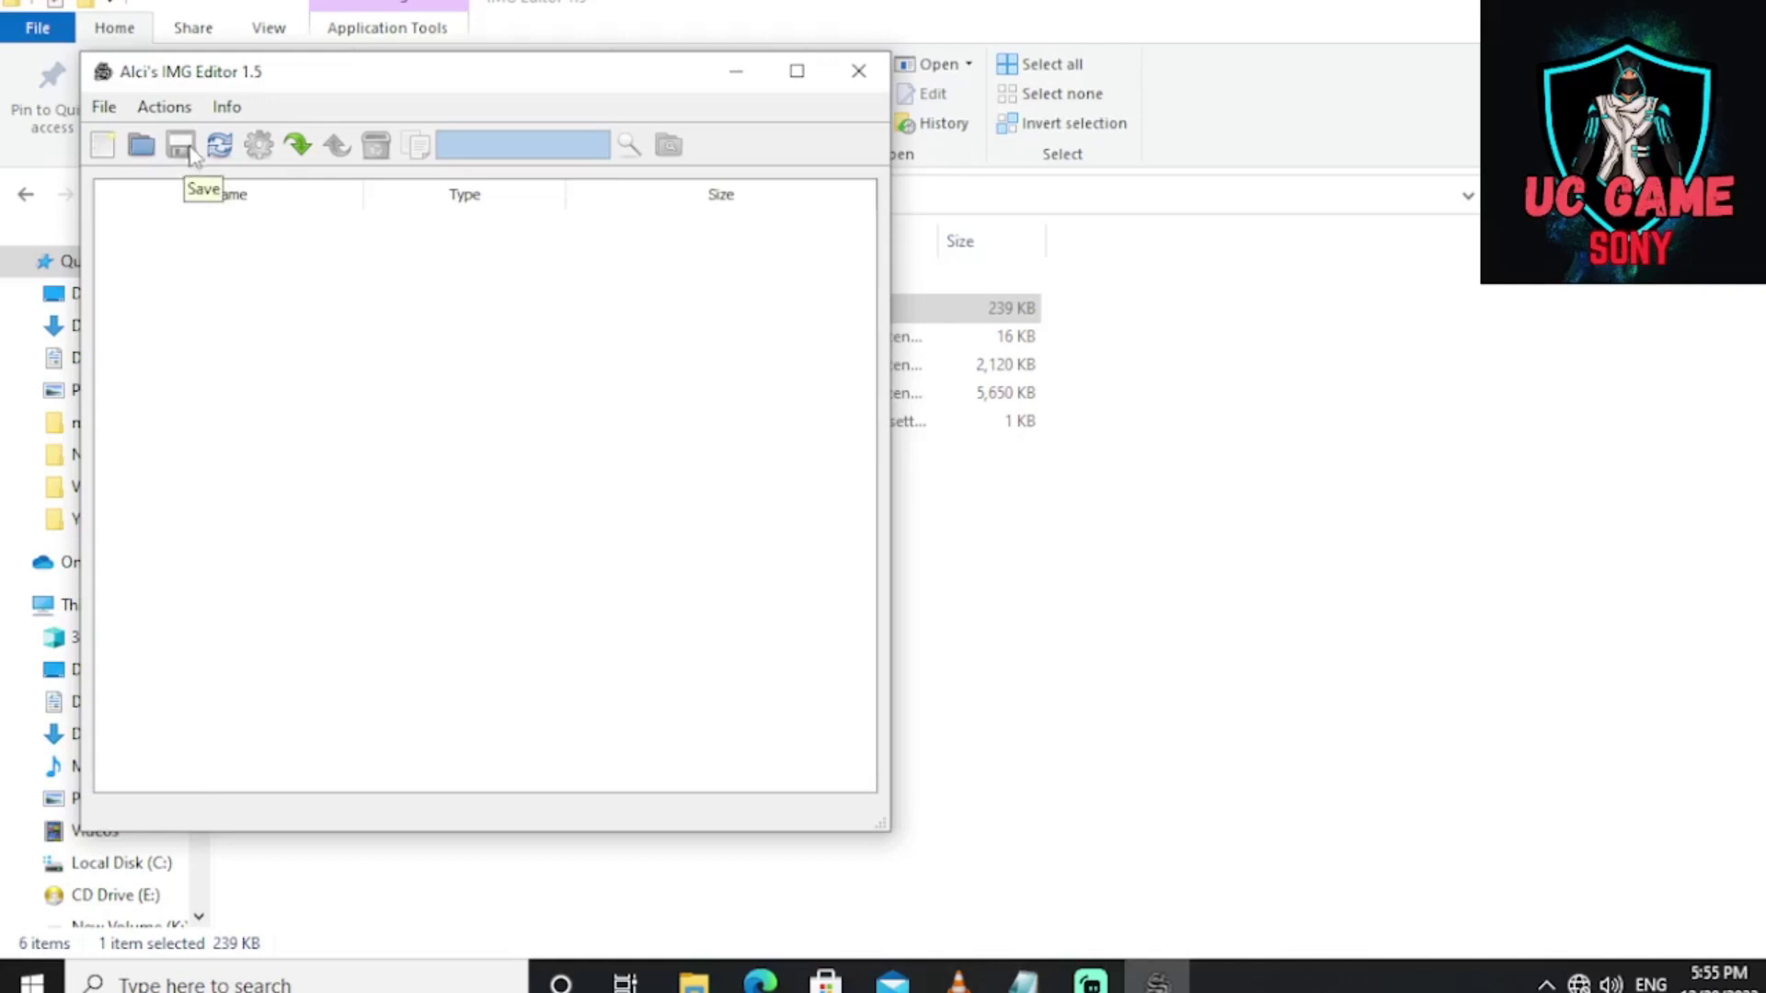
left_click(857, 71)
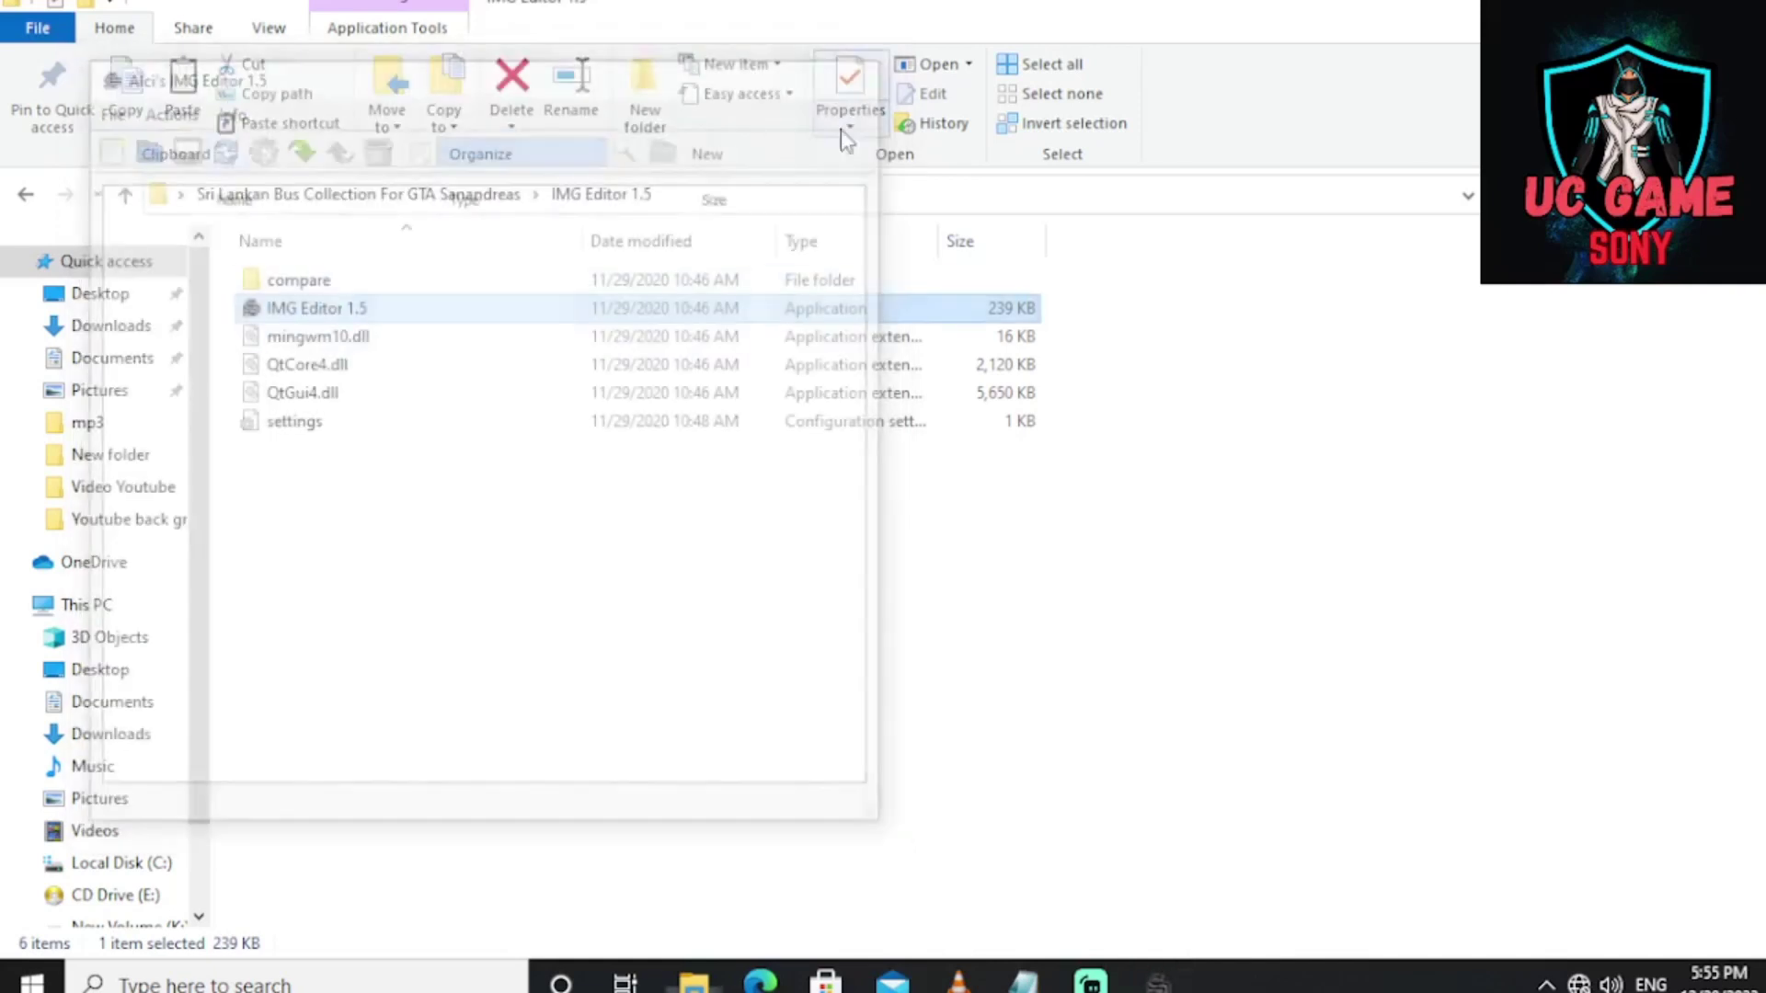
Open the CHEATS text file in the bus collection folder and examine the cheat code listed for each bus.
left_click(25, 194)
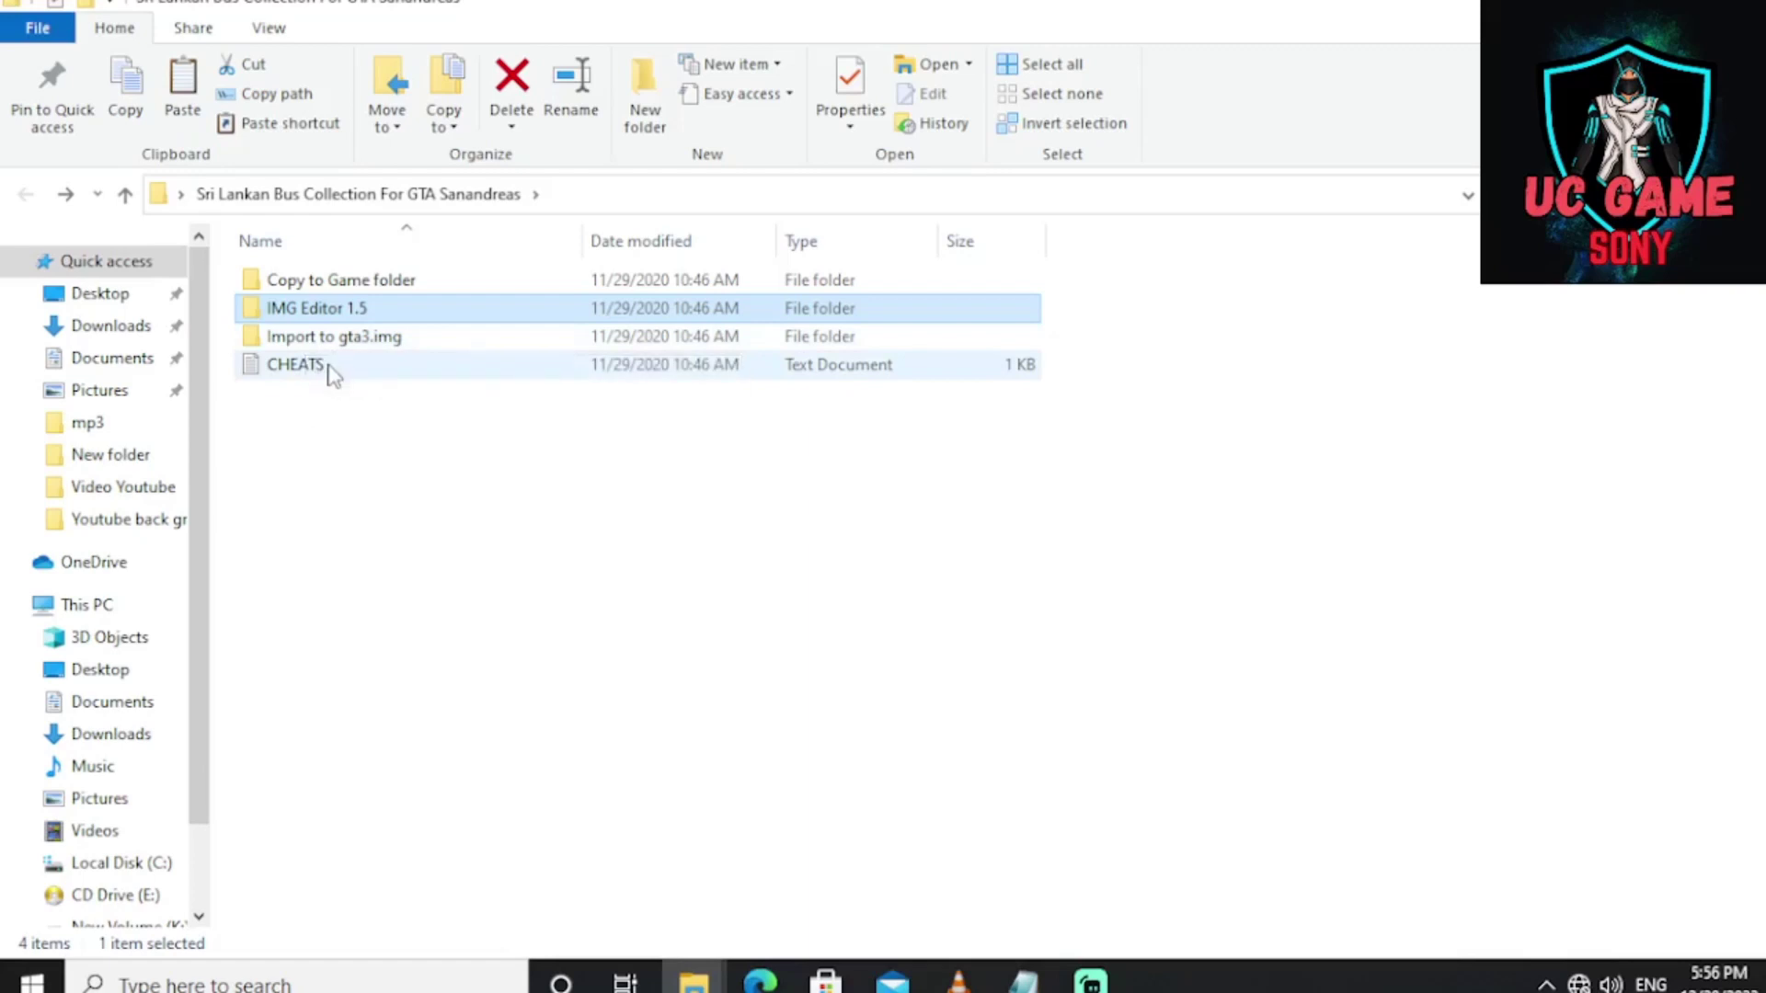
double_click(297, 365)
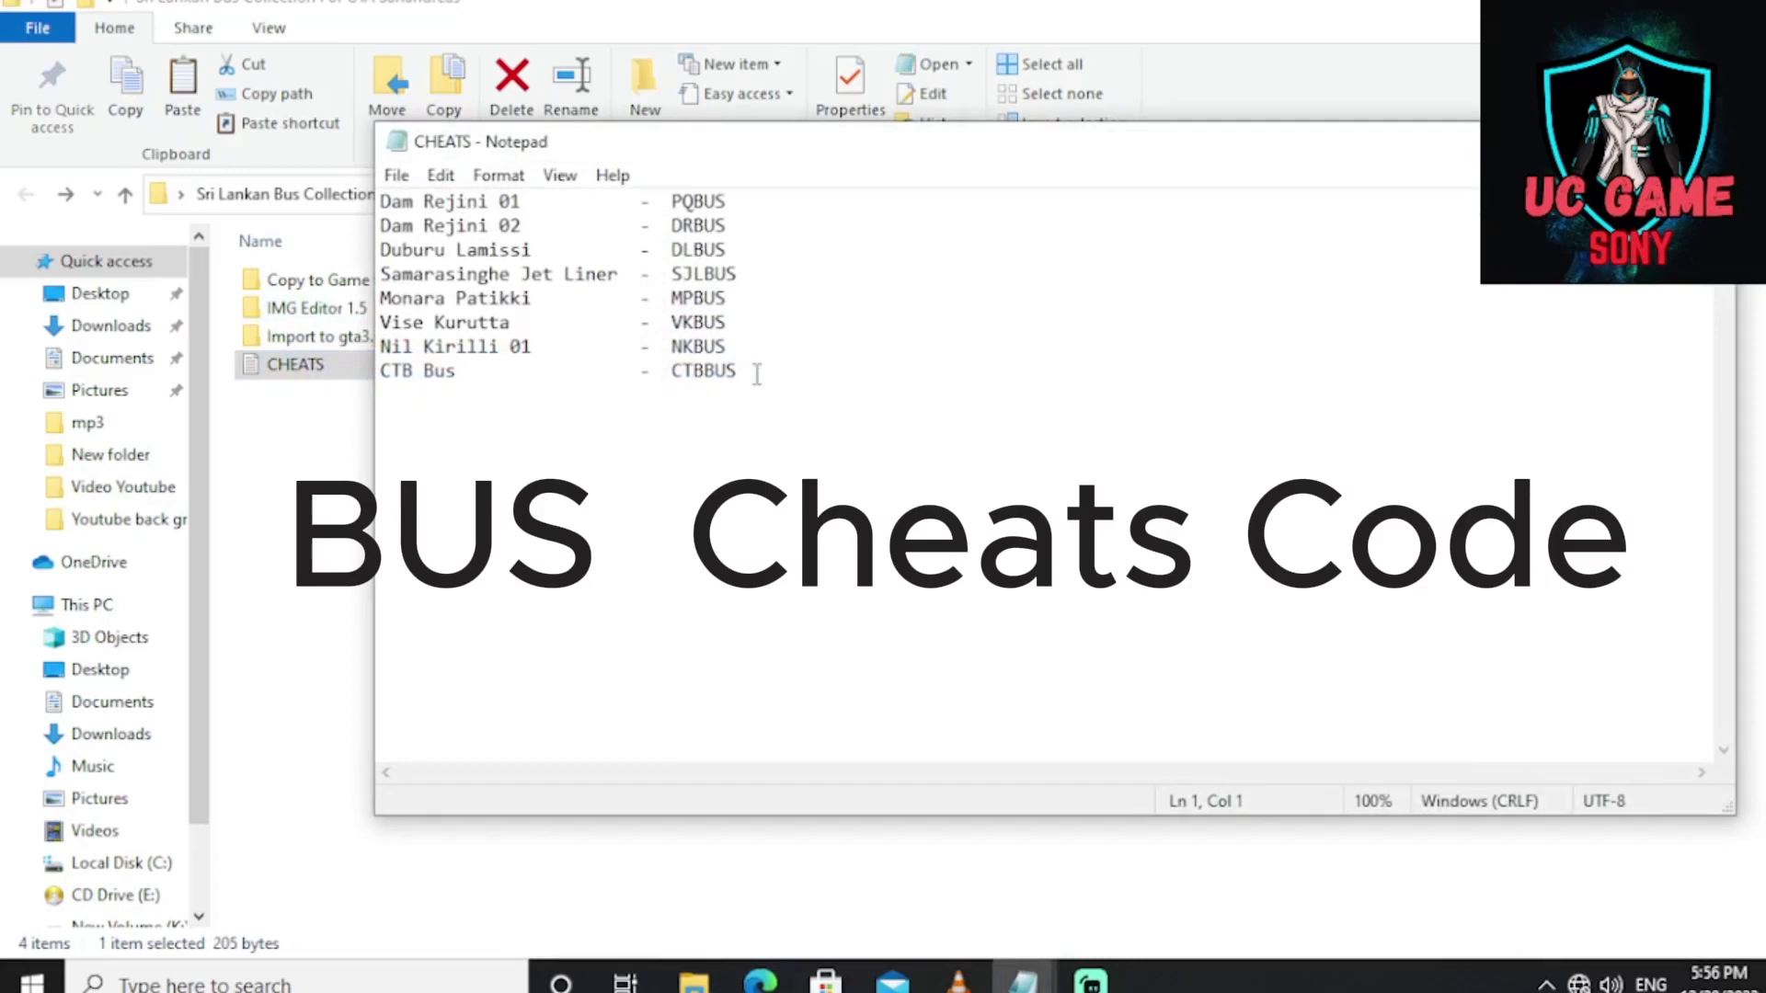
left_click_drag(775, 372, 370, 150)
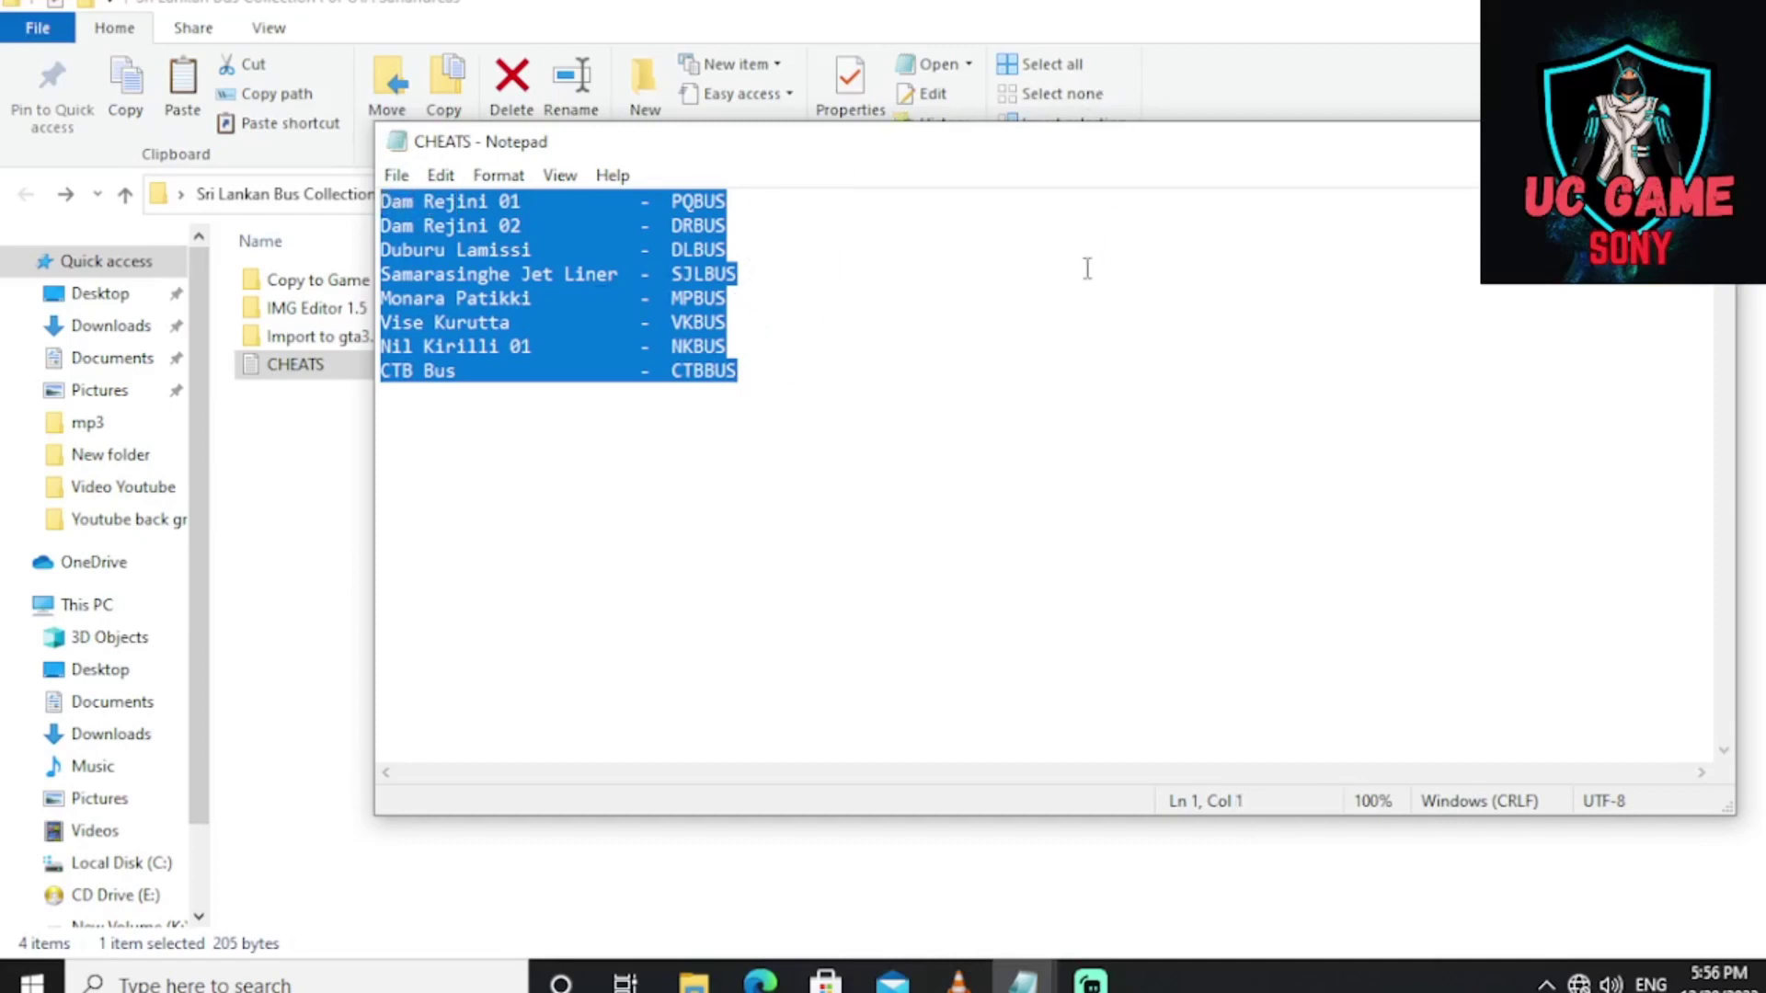
left_click_drag(1206, 152, 1087, 250)
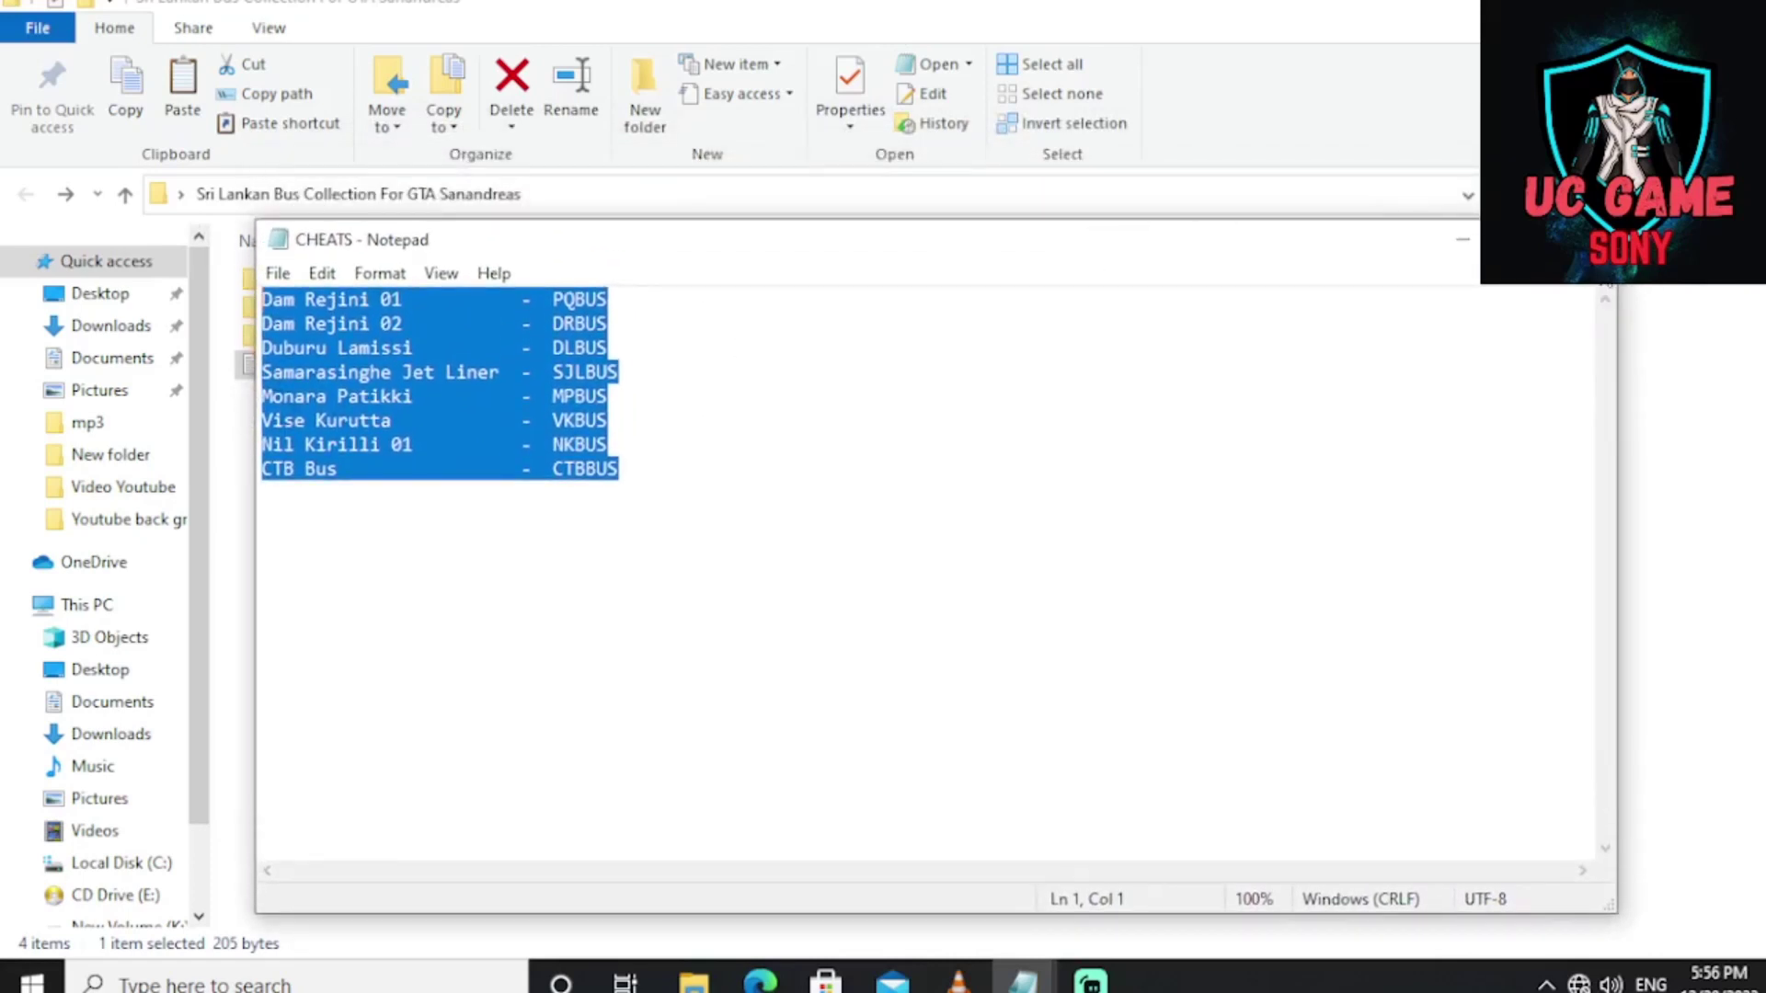
left_click(1580, 239)
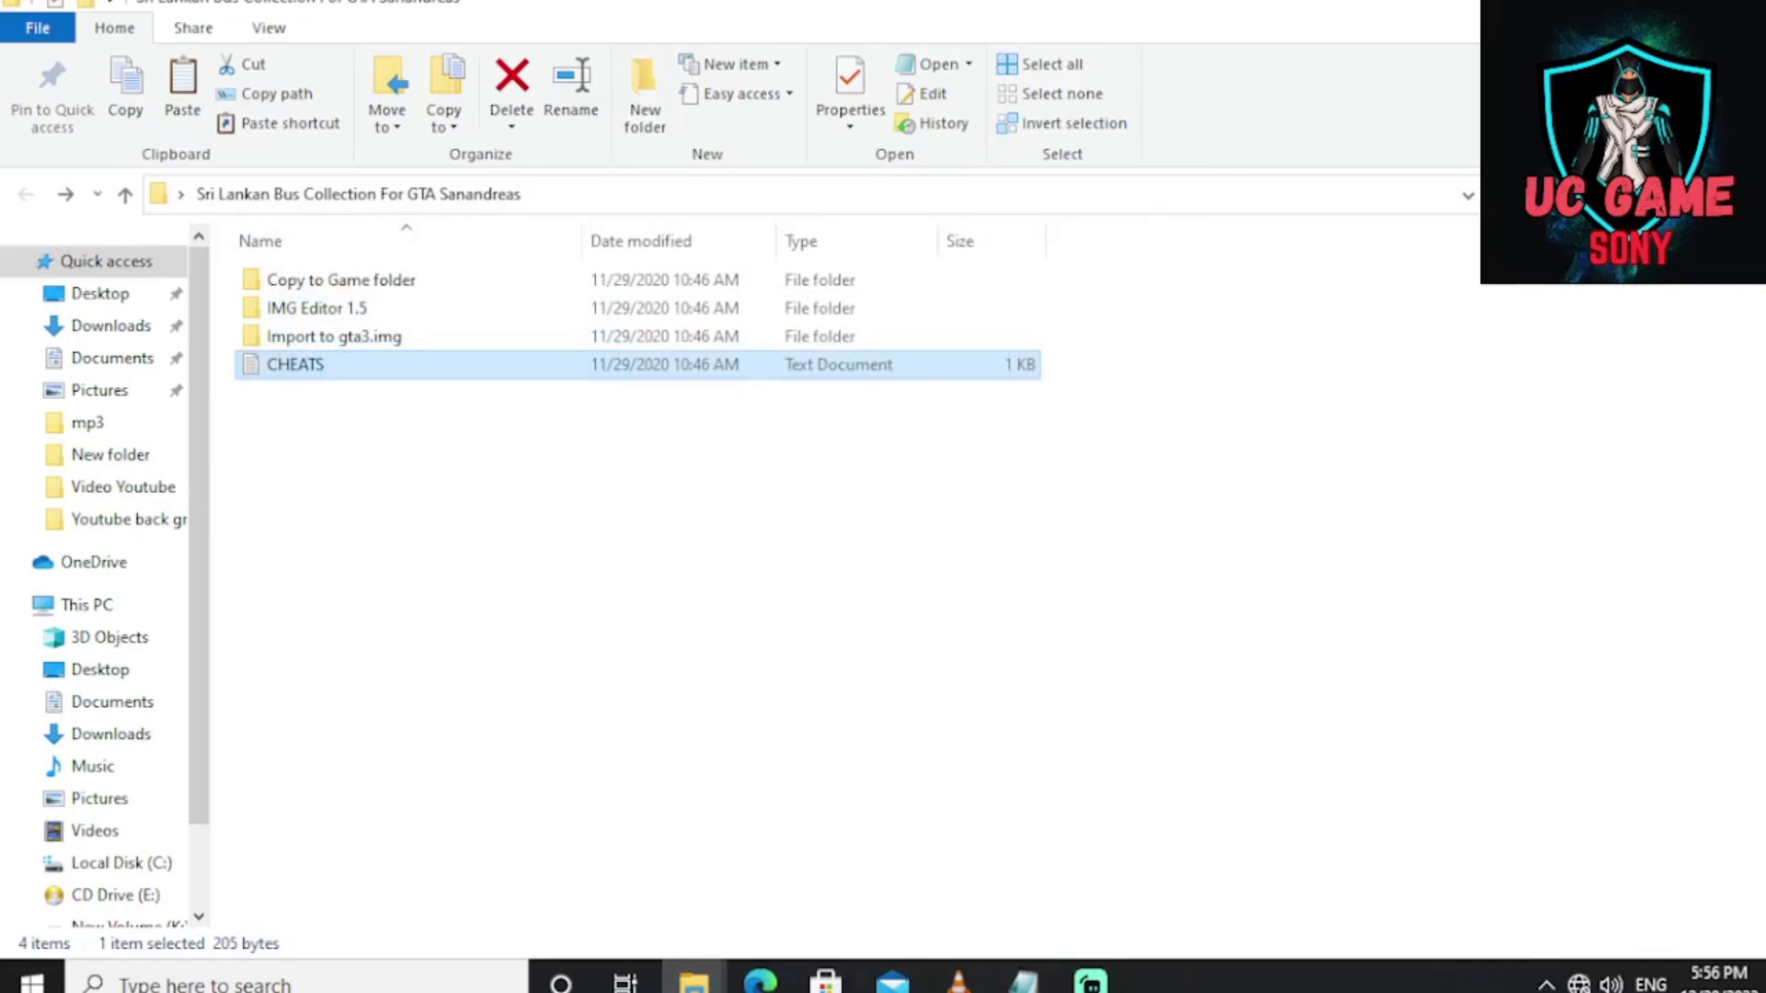
left_click(695, 980)
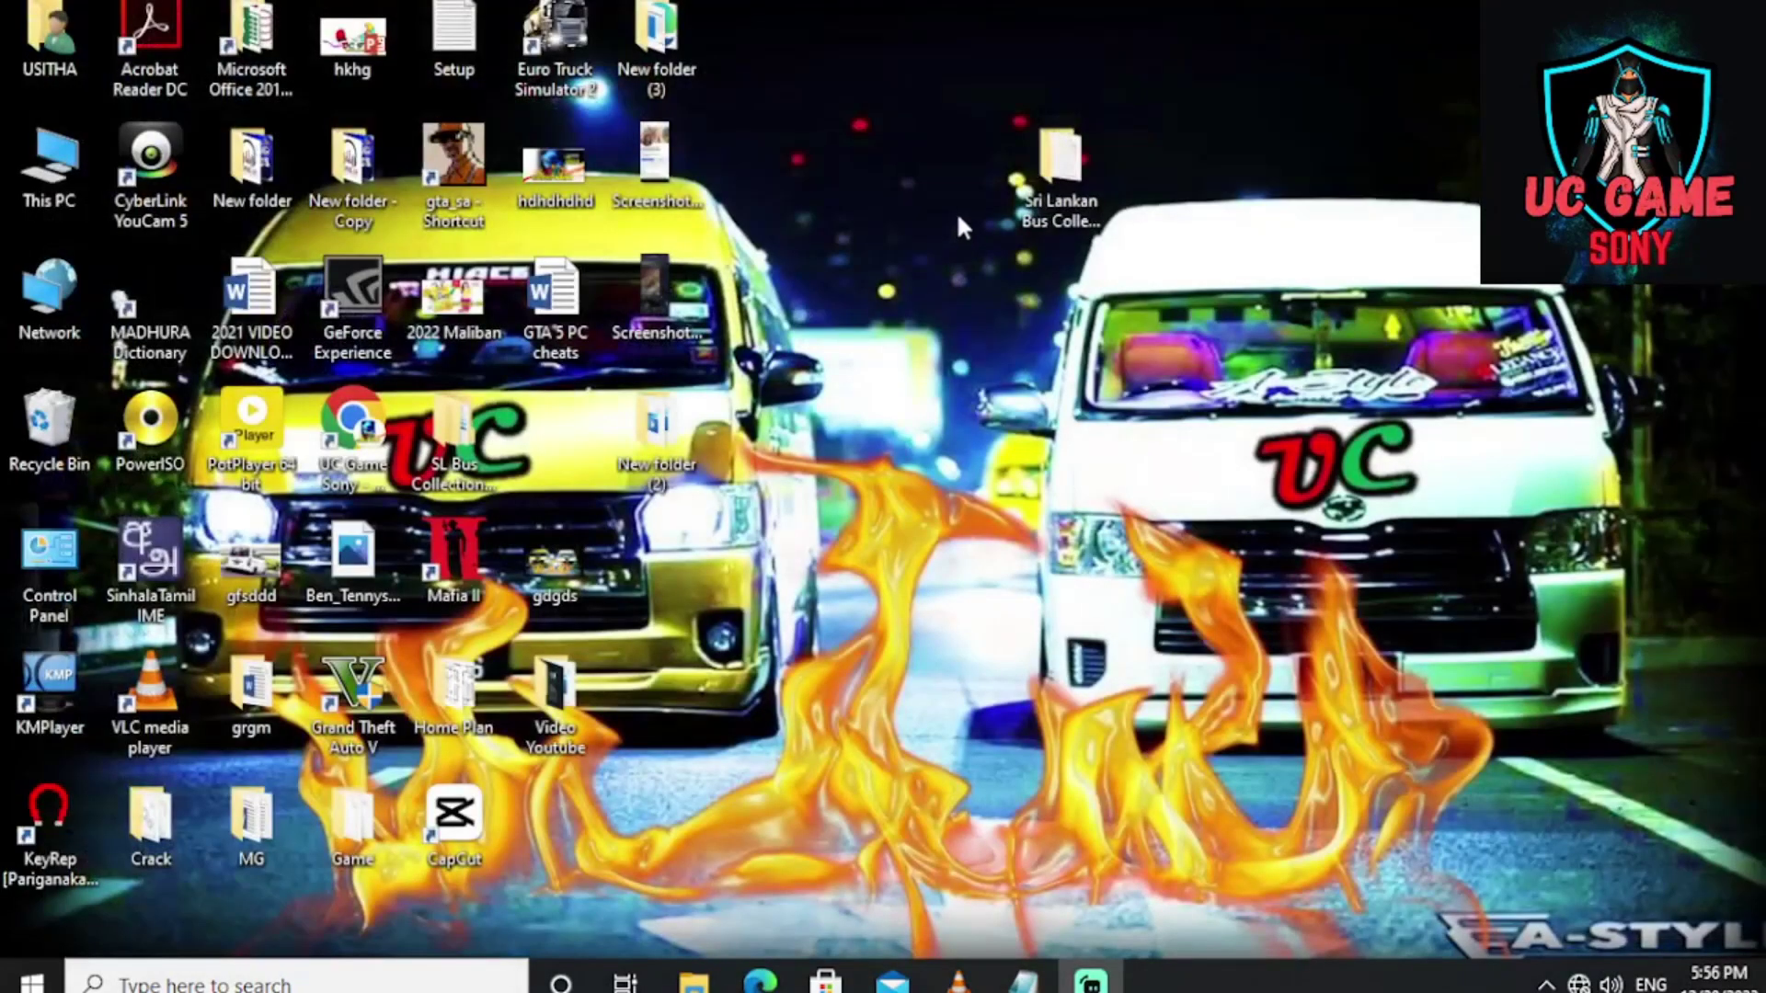
Refresh the desktop and reopen the CHEATS file from the Sri Lankan bus collection to recheck the codes.
right_click(910, 232)
left_click(981, 311)
double_click(1057, 207)
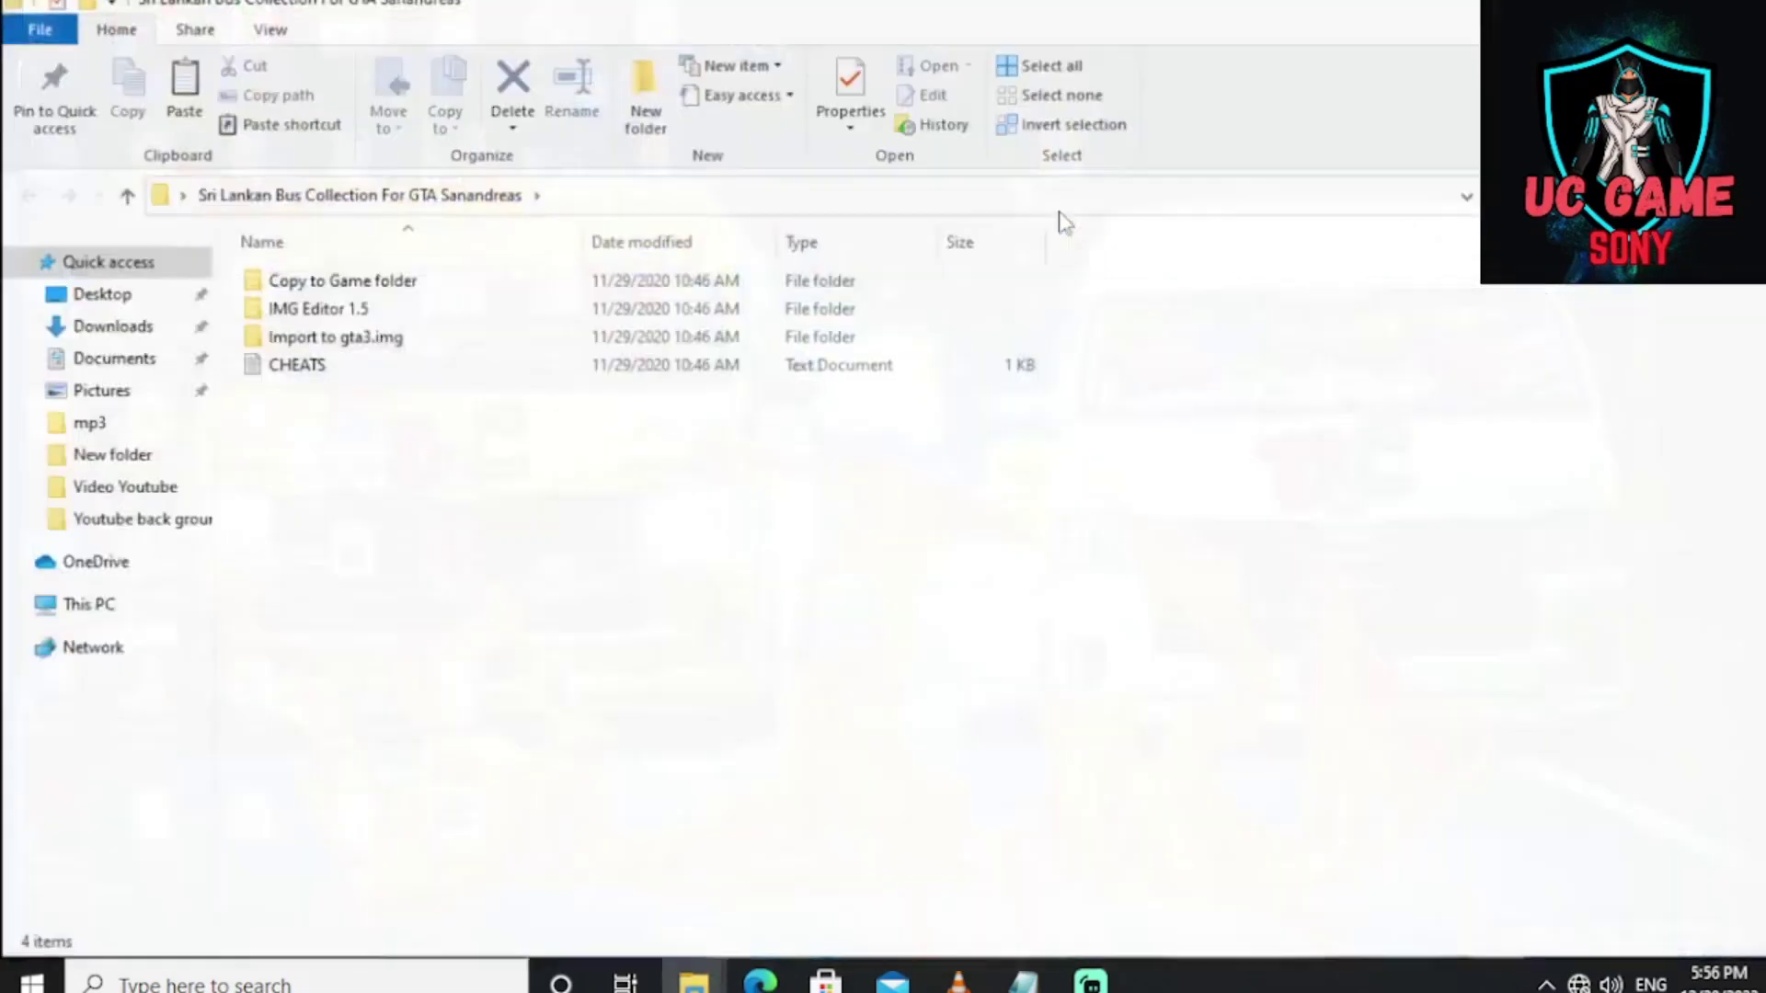
double_click(296, 365)
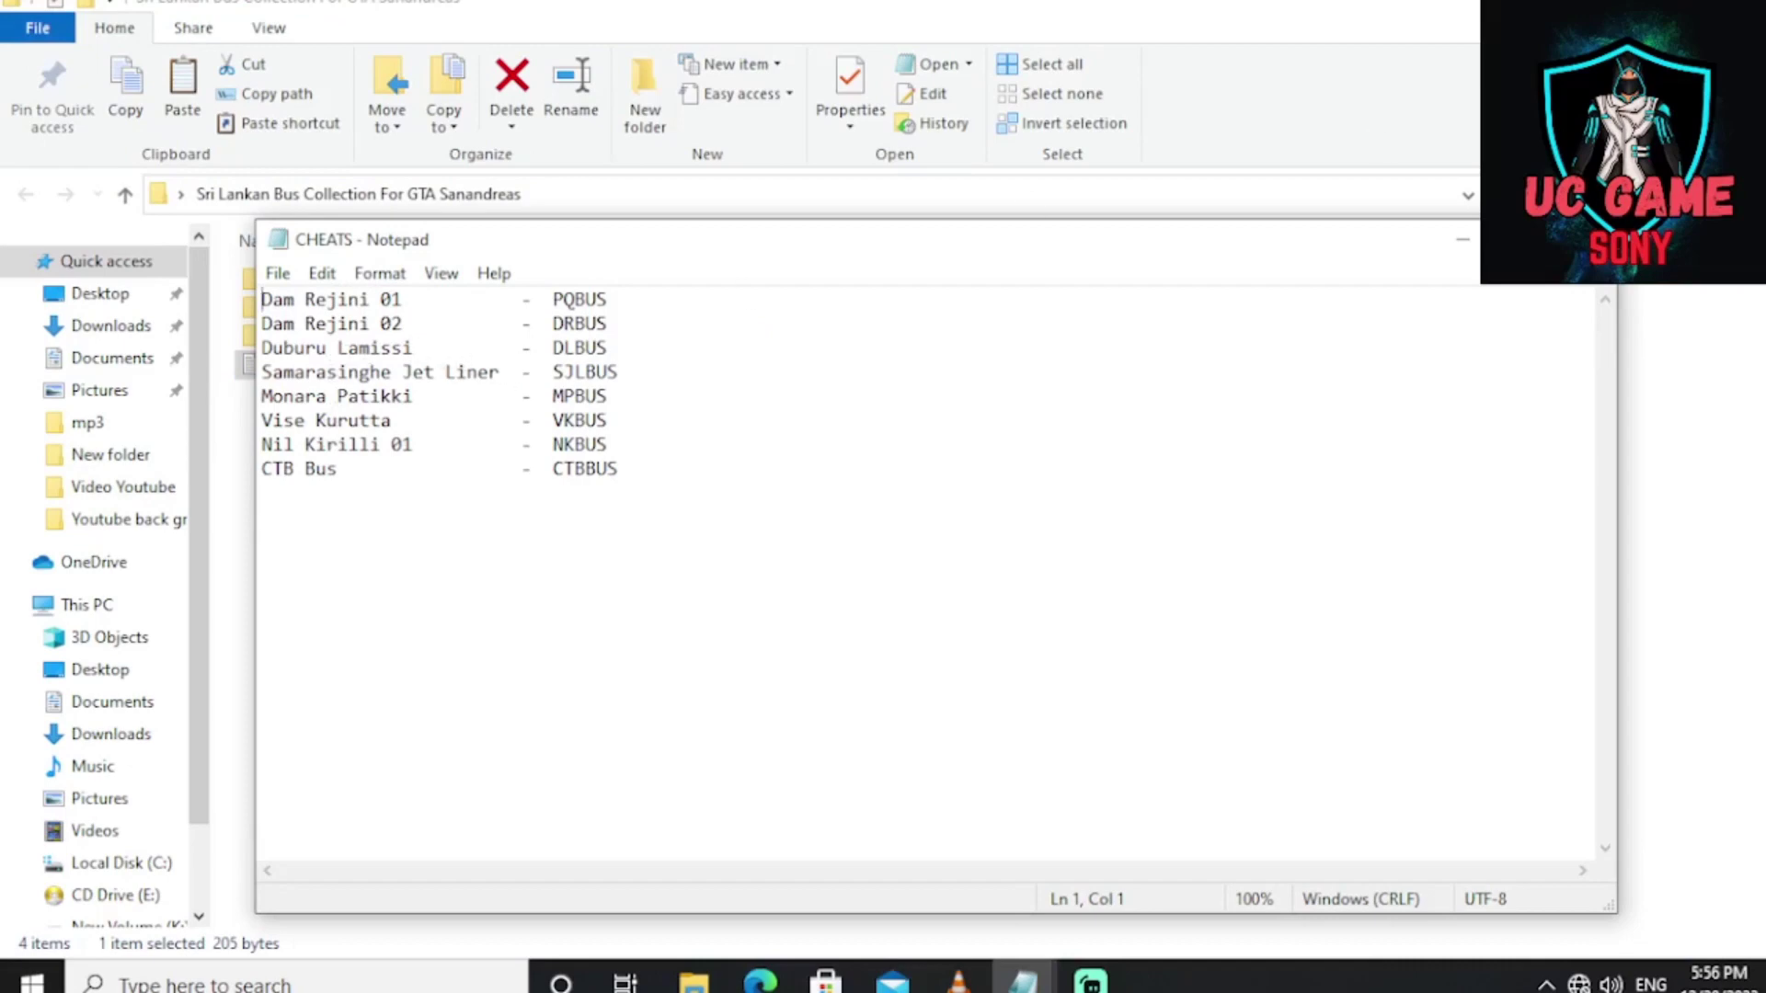
left_click(1589, 239)
left_click(1741, 11)
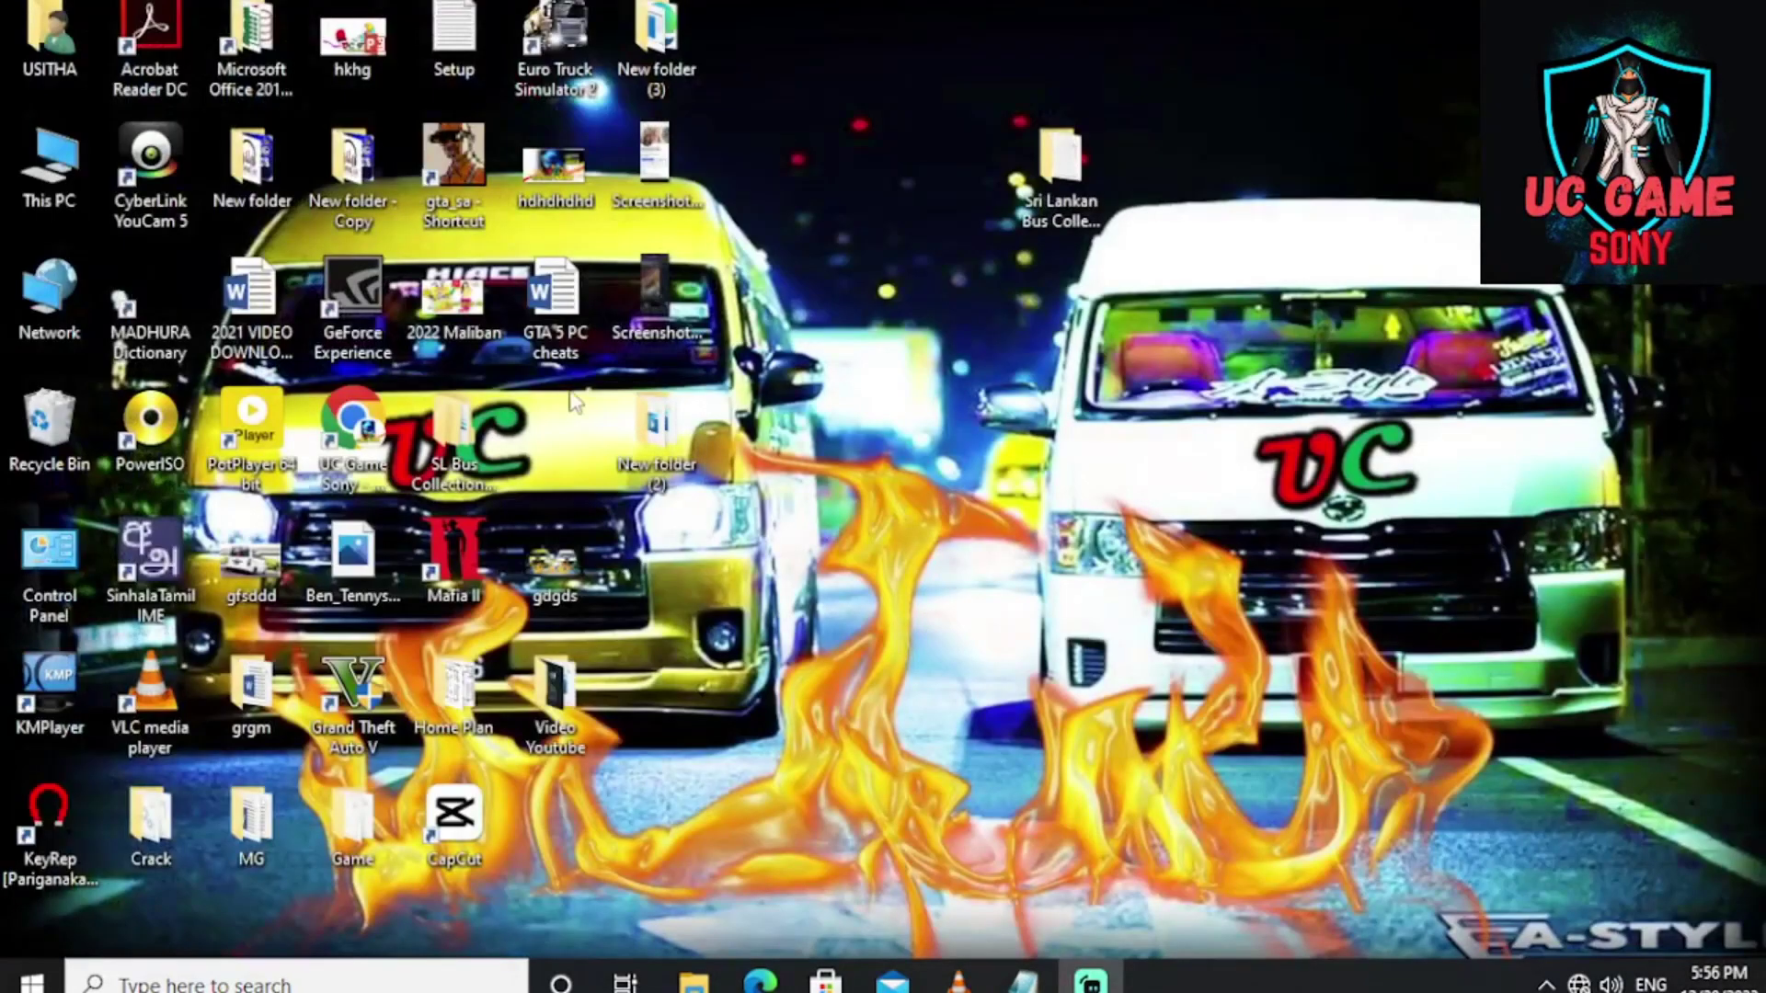
Start the game from the gta_sa shortcut with NVIDIA GeForce GT 710 at 1280 x 768 x 32 and open the list of saved games.
double_click(465, 172)
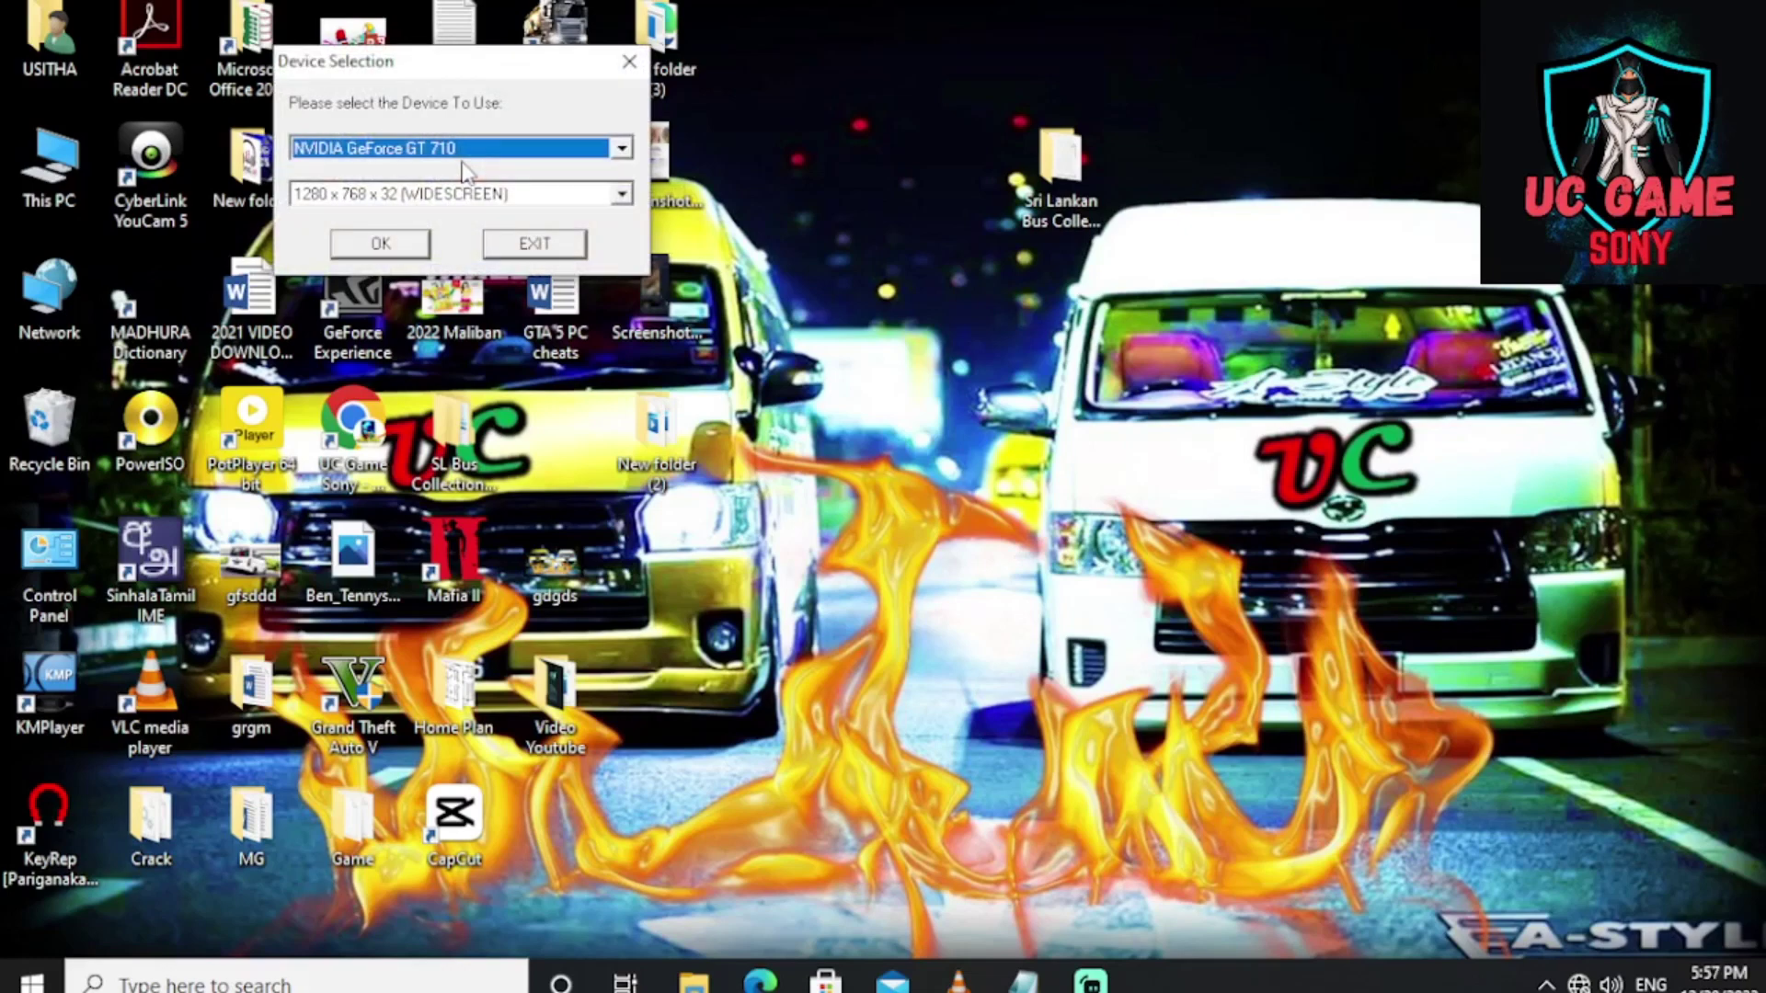
left_click(415, 238)
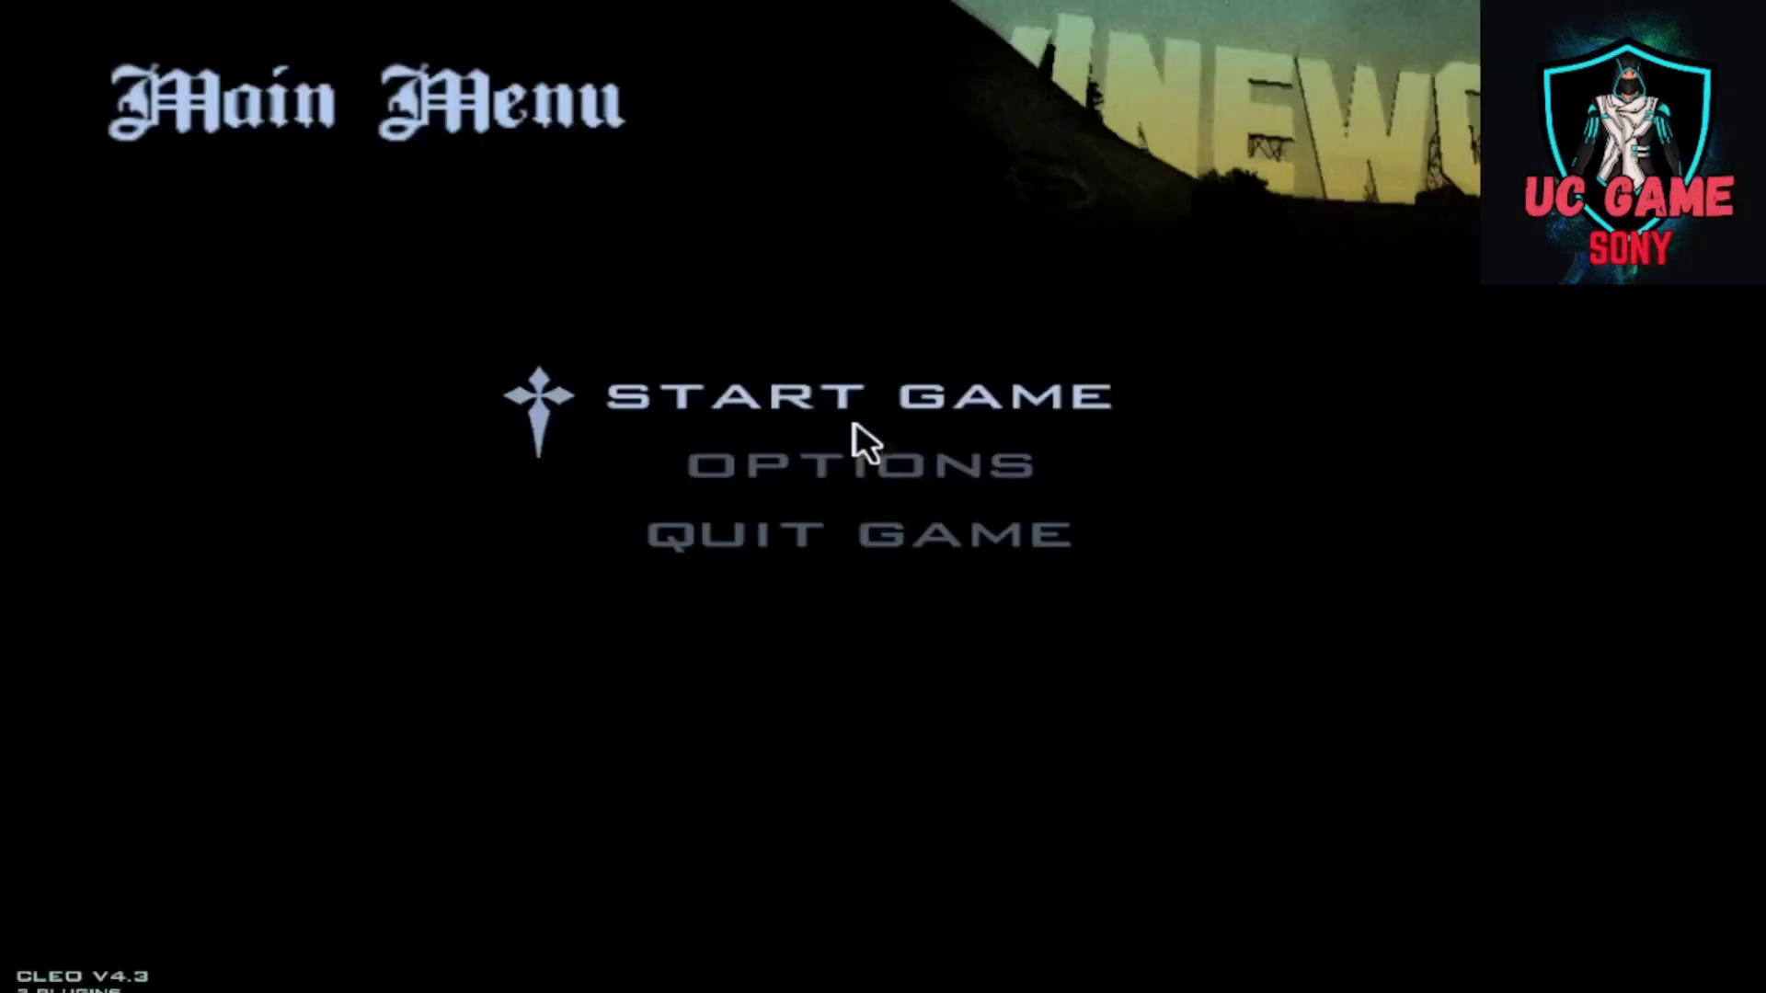
left_click(865, 402)
left_click(729, 443)
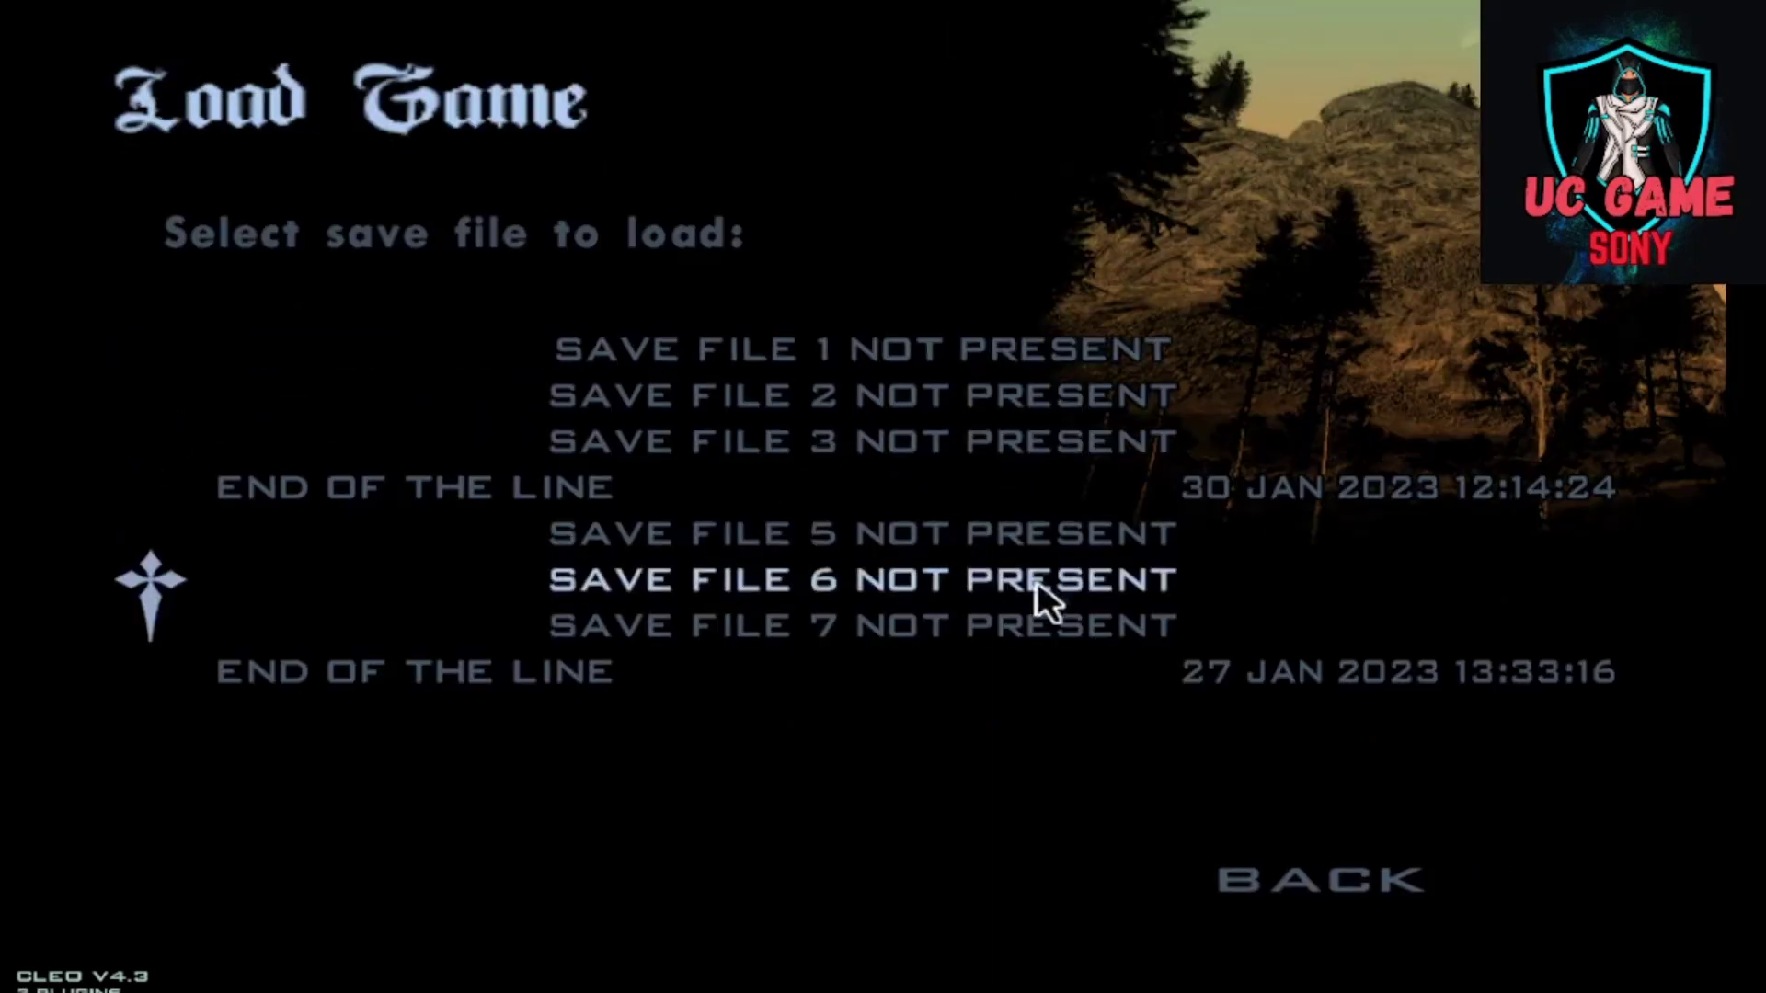
Load the END OF THE LINE save dated 27 JAN 2023 13:33:16.
left_click(1227, 687)
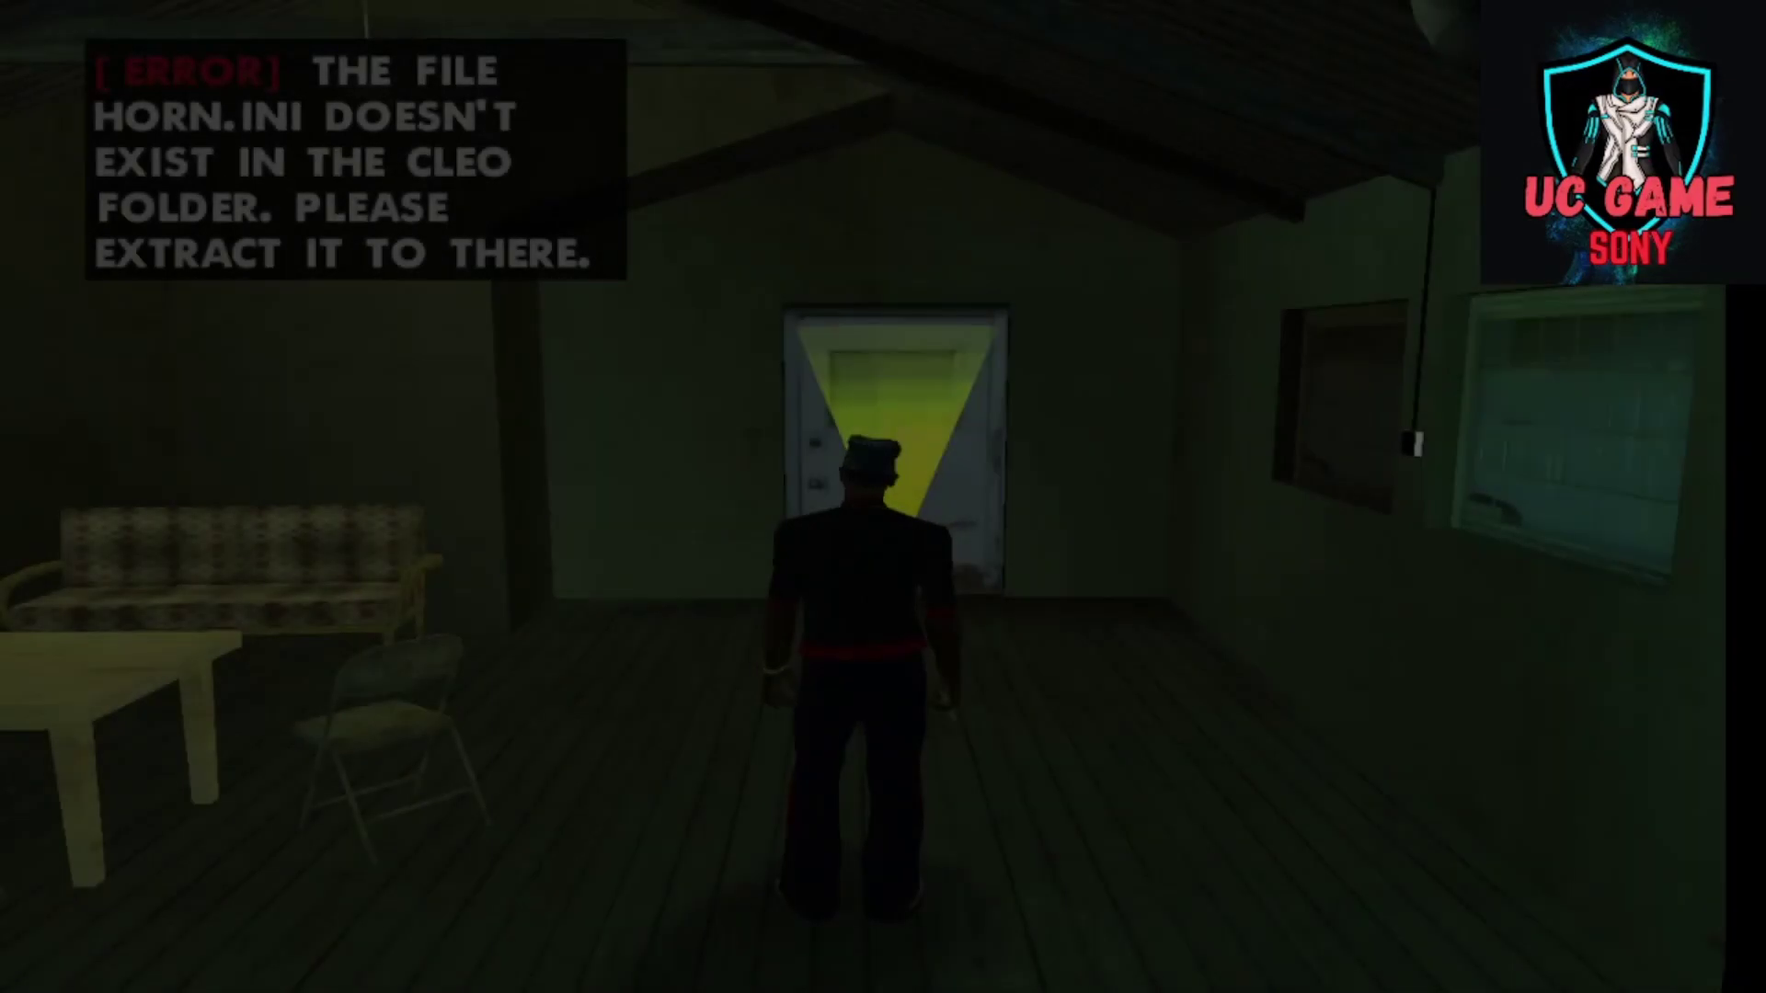
key("w")
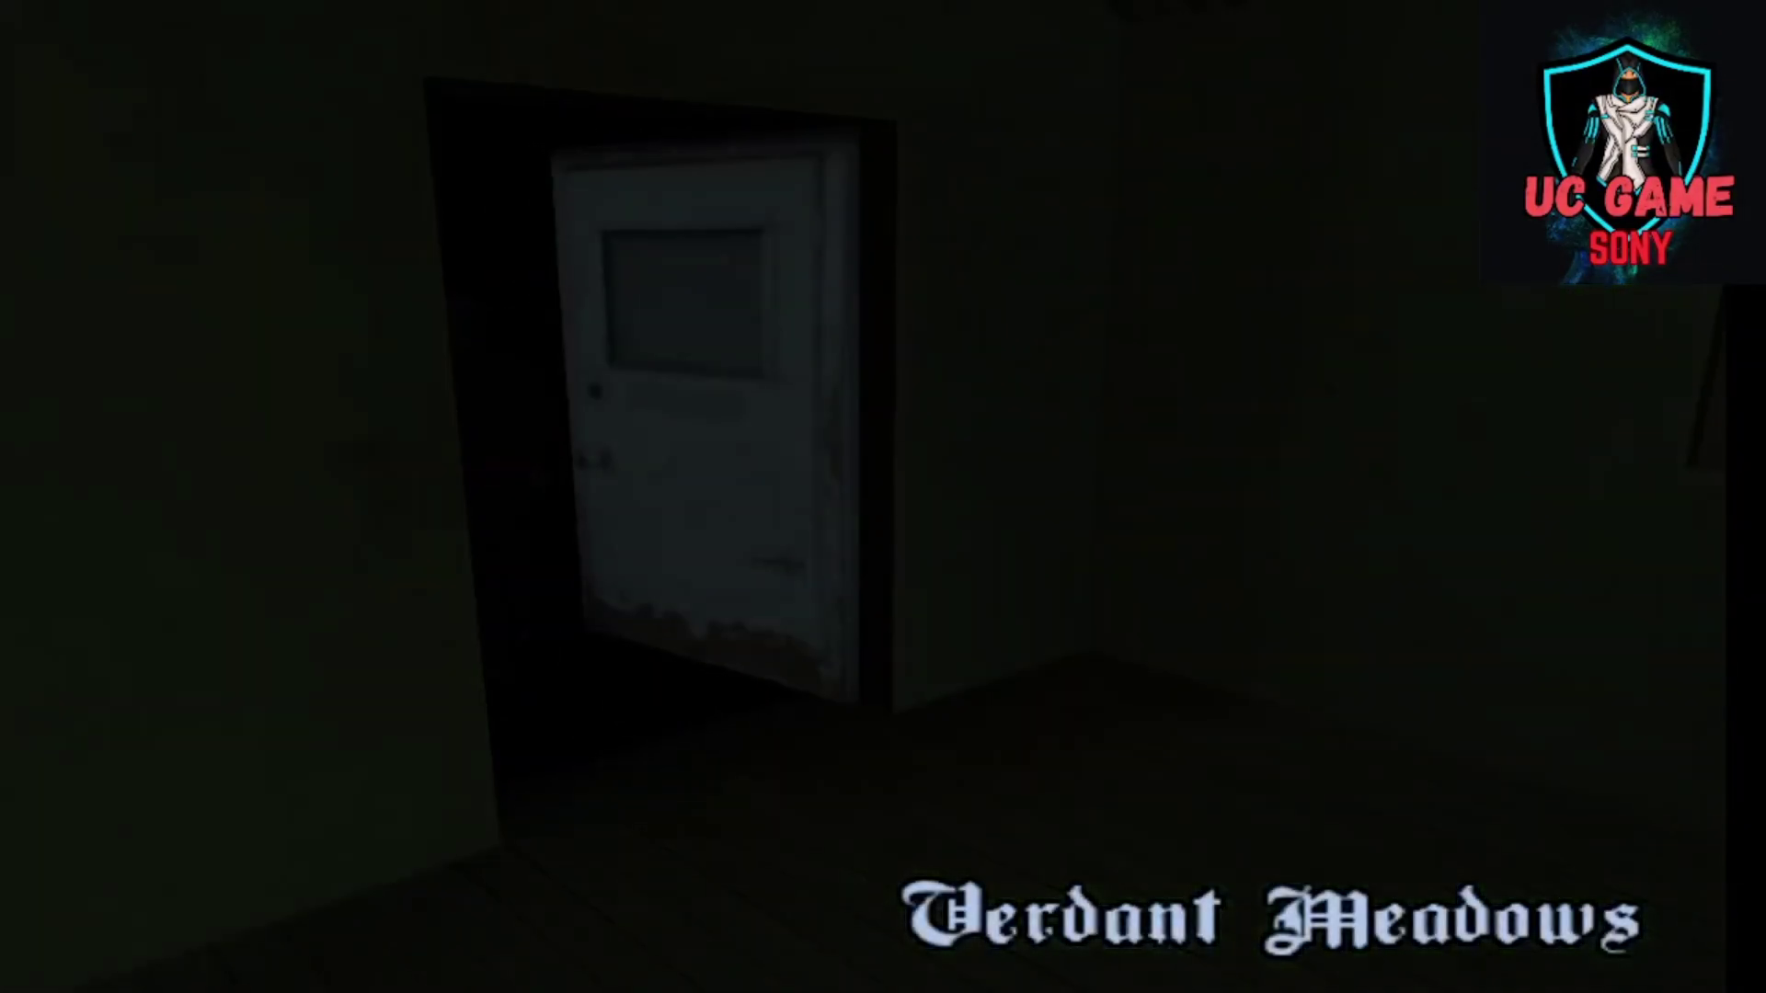
key("w")
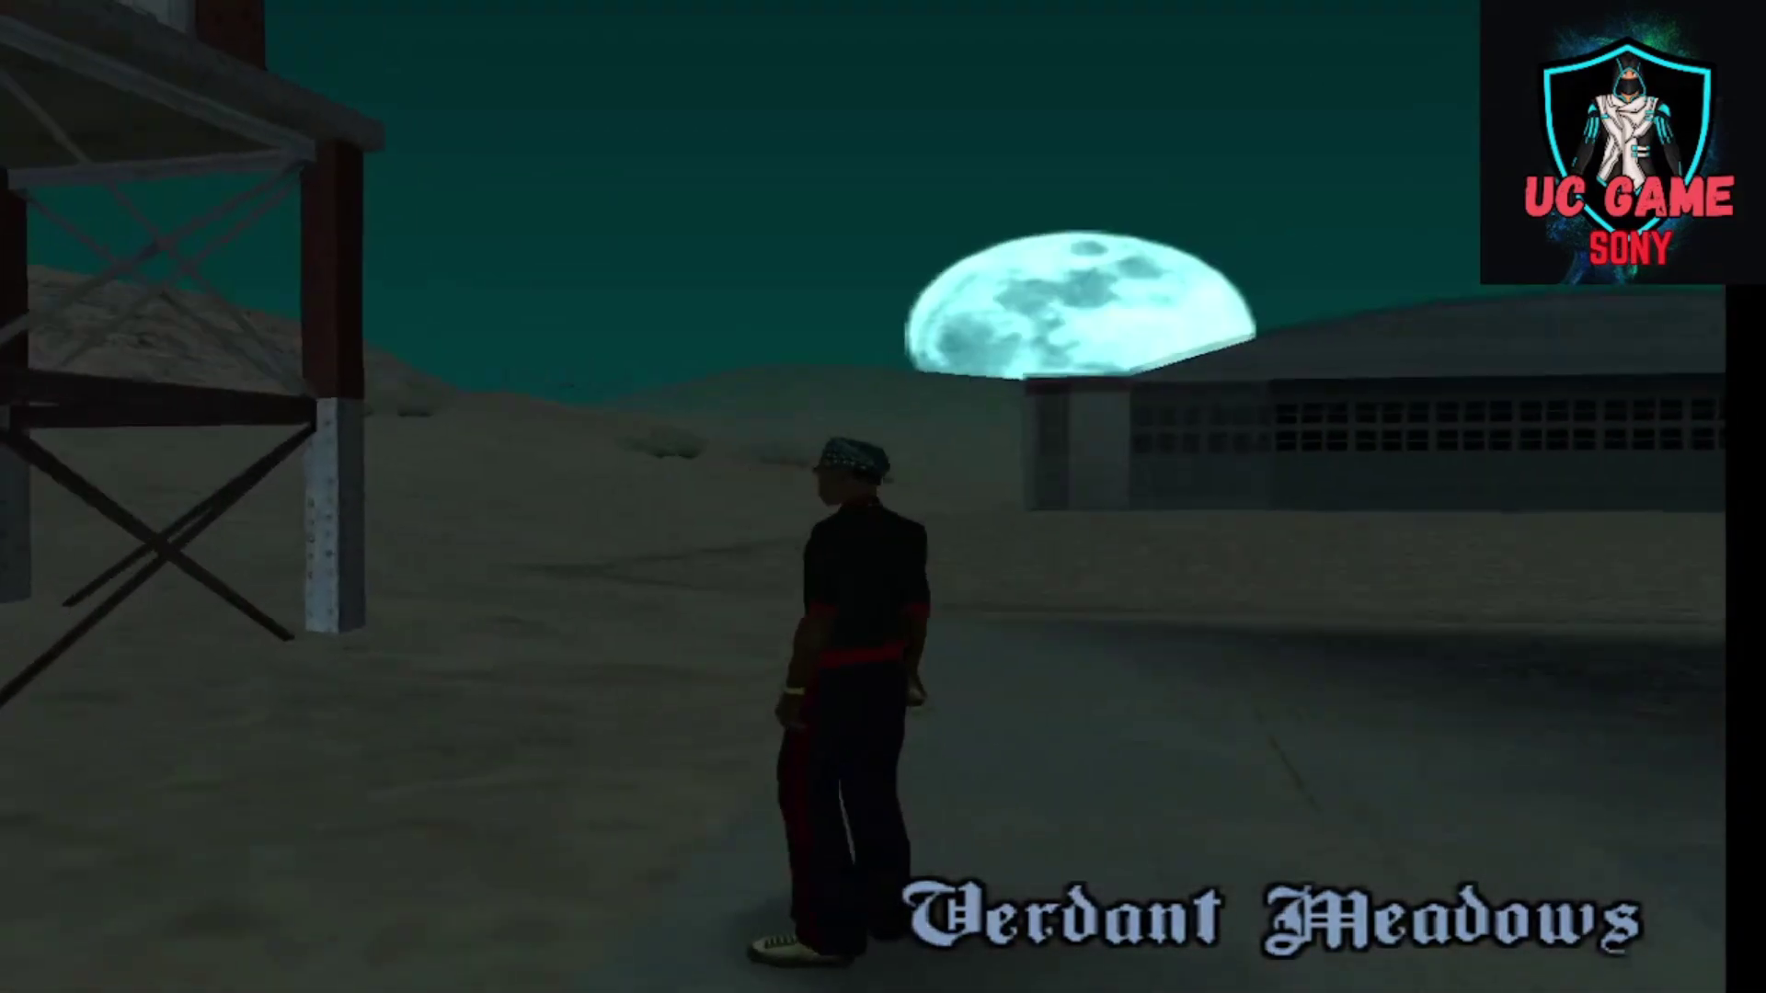
key("w")
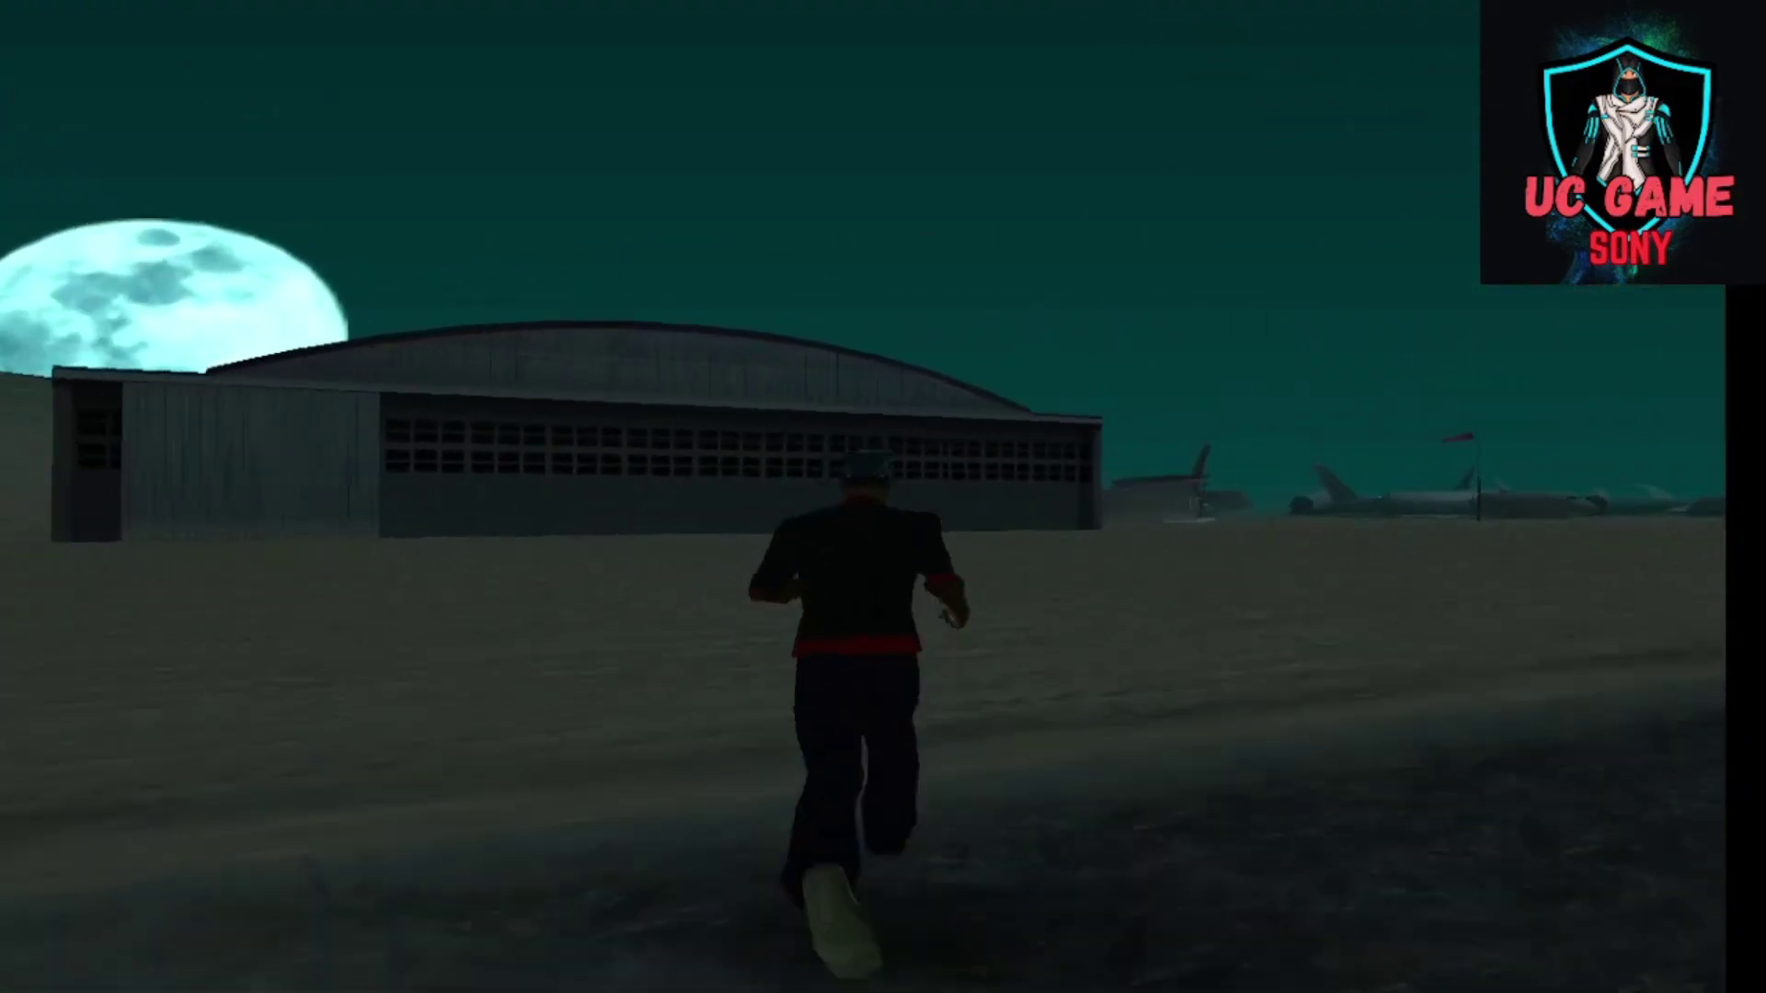
key("w")
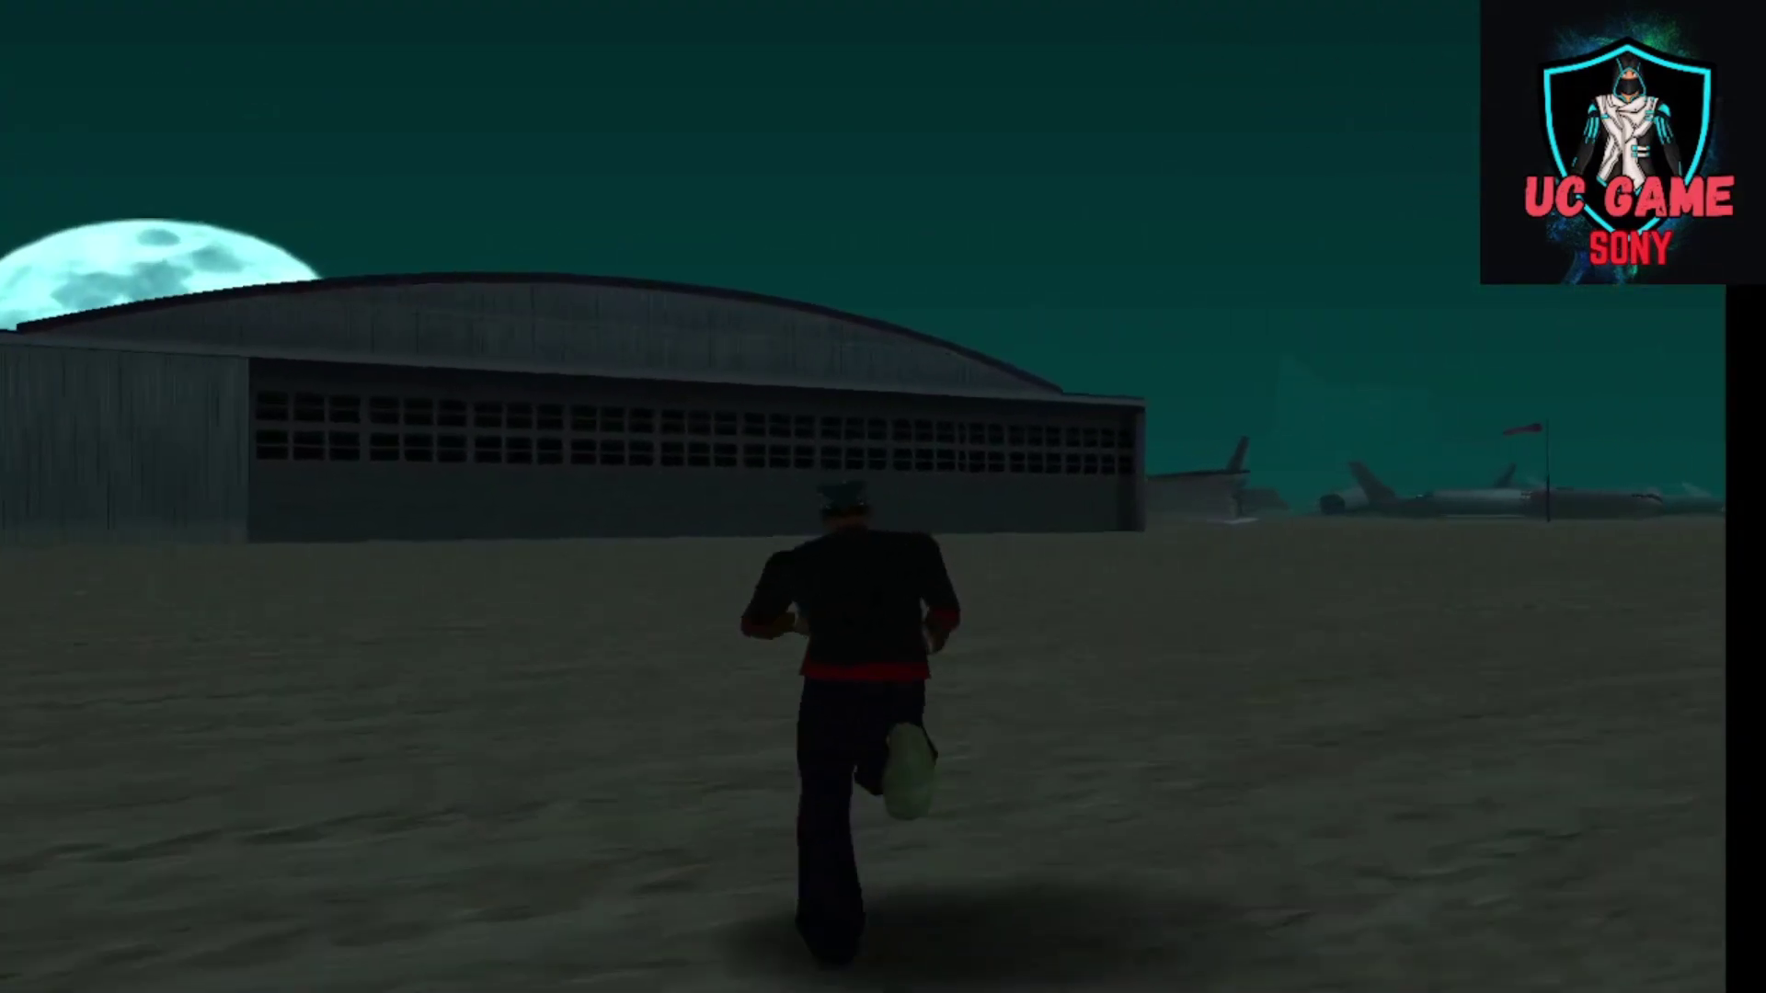
key("w")
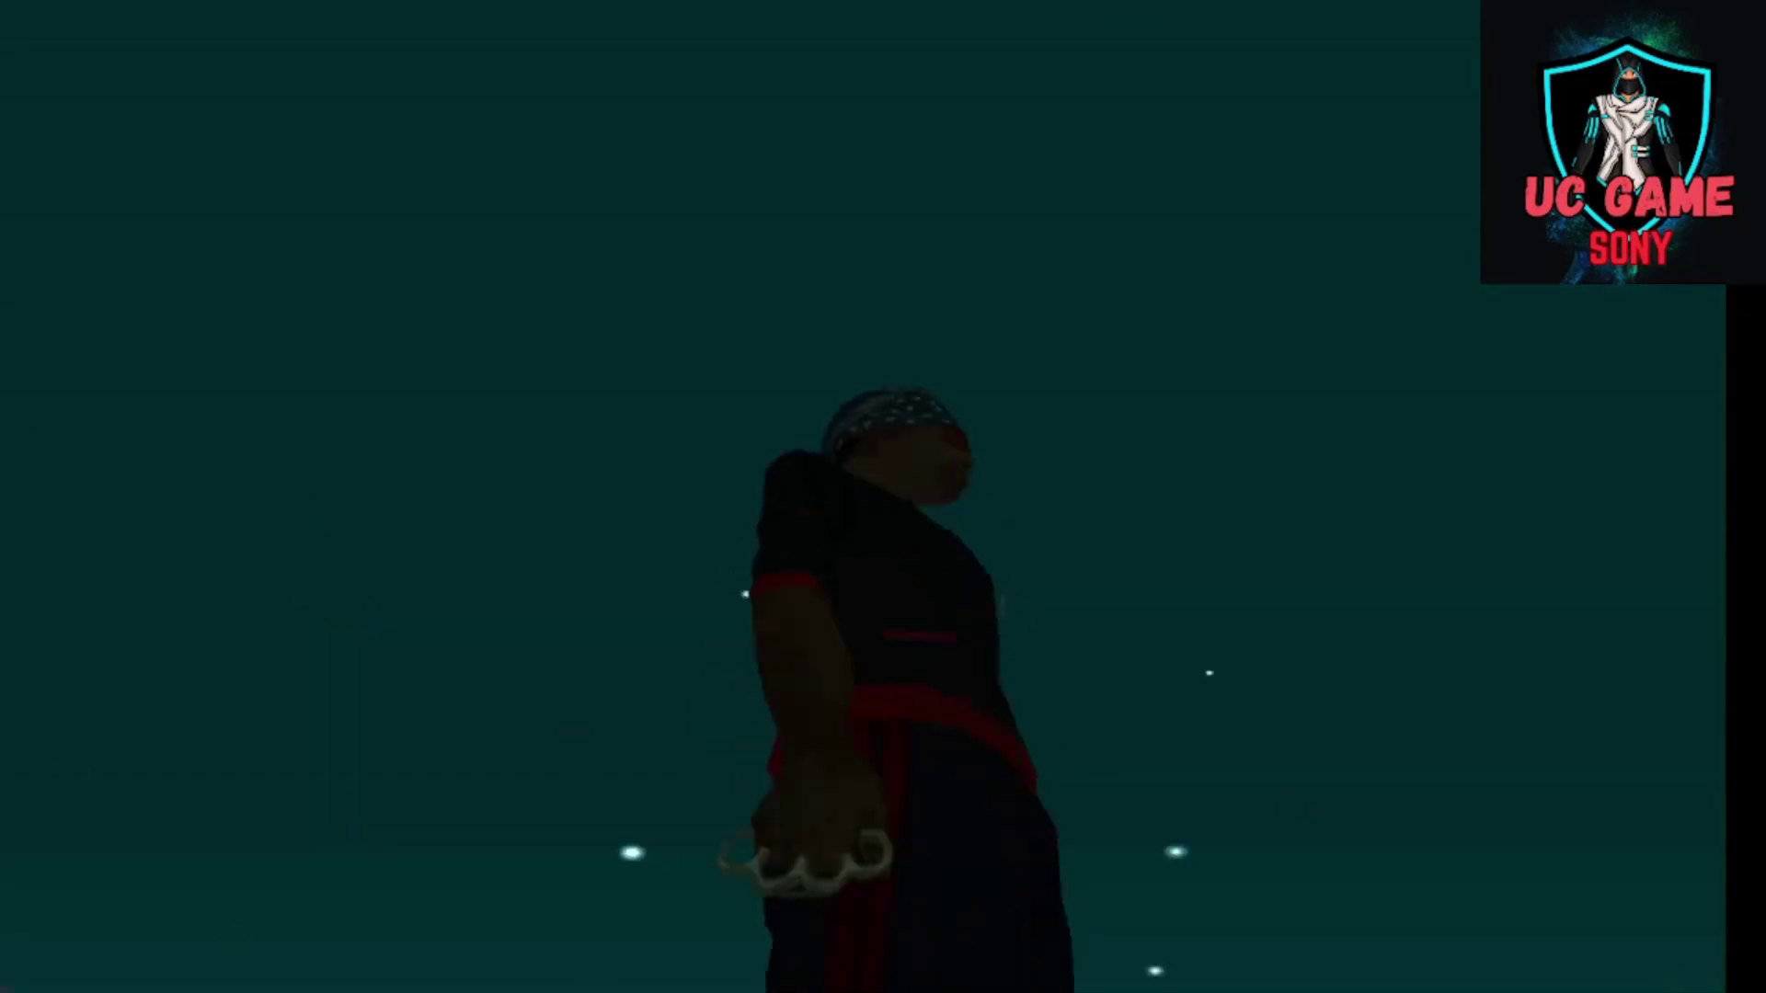